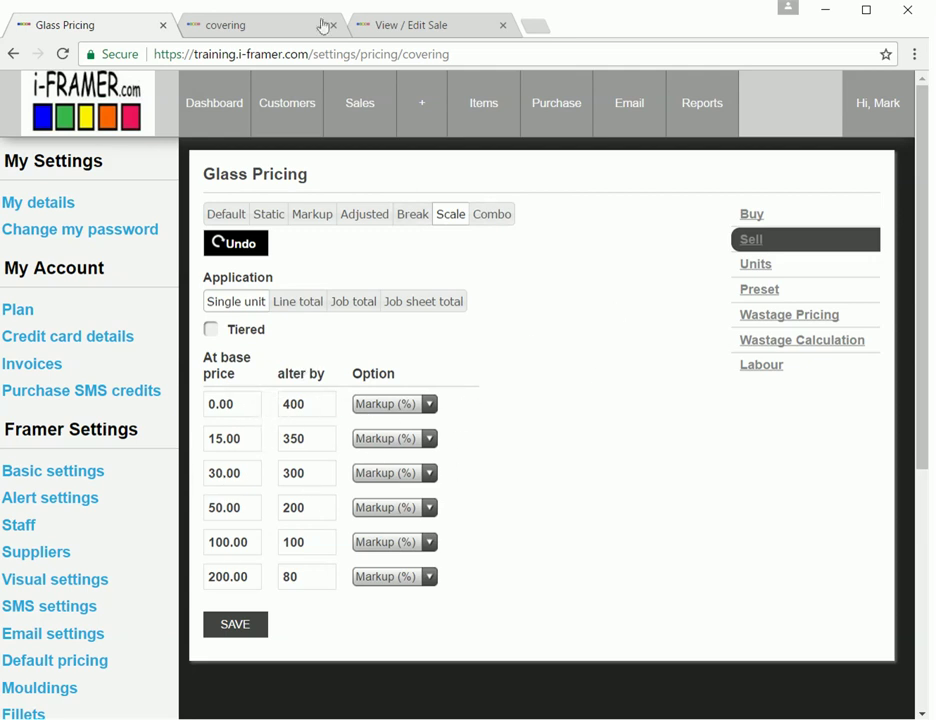
- Review the default glass pricing scale, then open the sell pricing settings of the GLME glass item
left_click(245, 35)
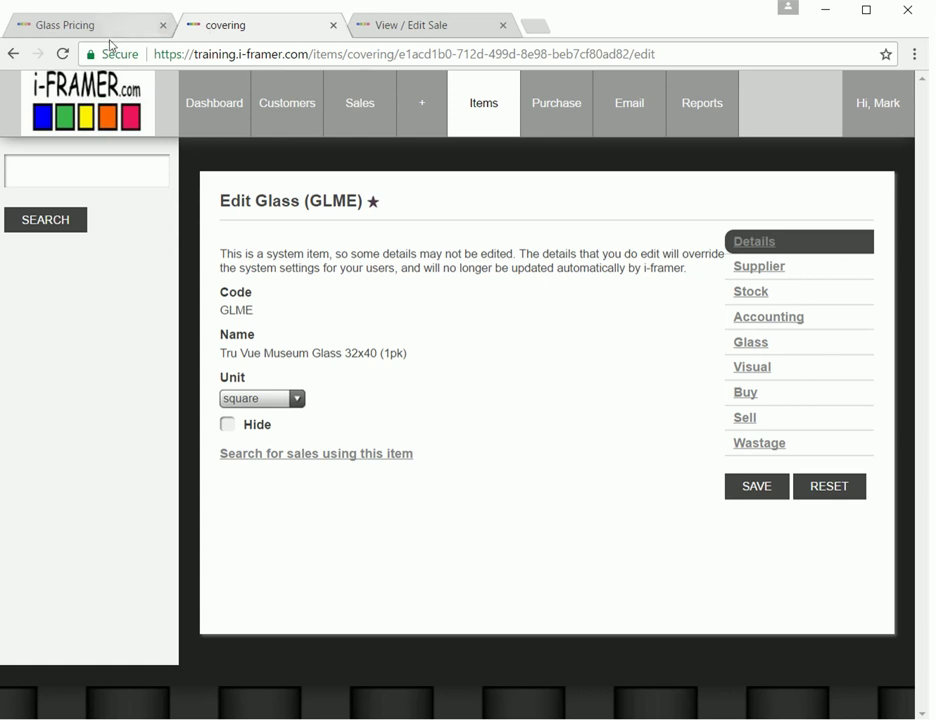
left_click(79, 25)
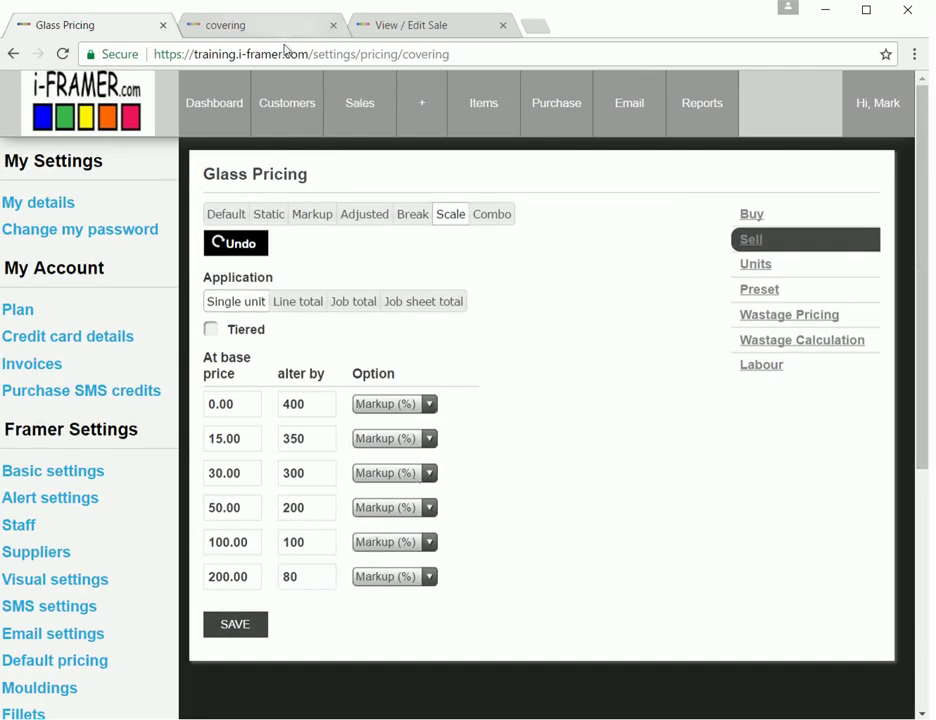
left_click(252, 26)
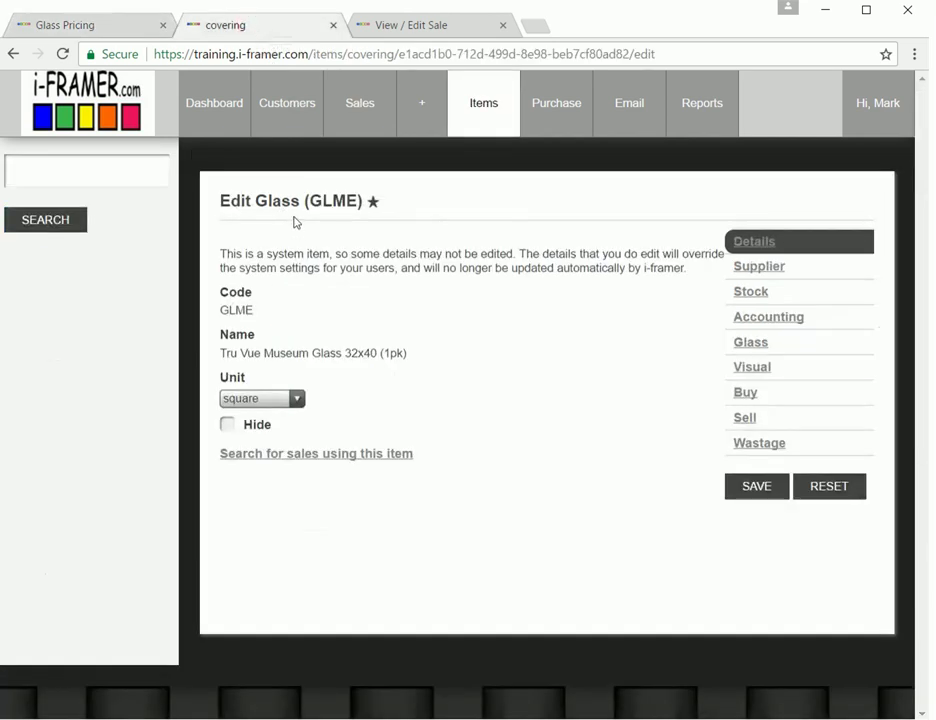
left_click(753, 418)
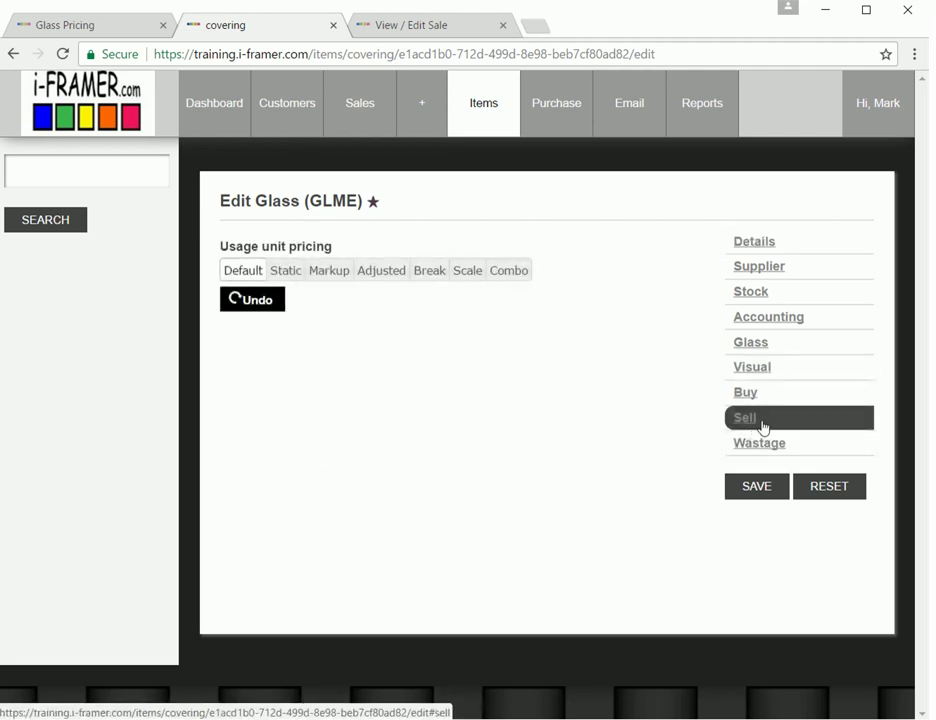
- Set the GLME glass item's usage unit pricing to Break and add a second break row
left_click(329, 272)
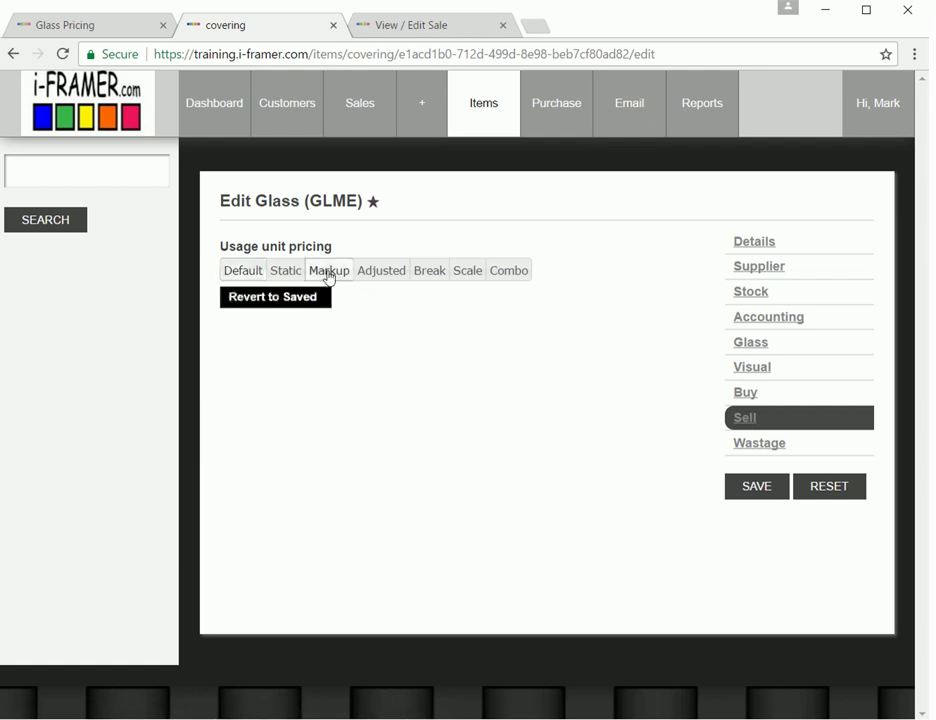
double_click(241, 355)
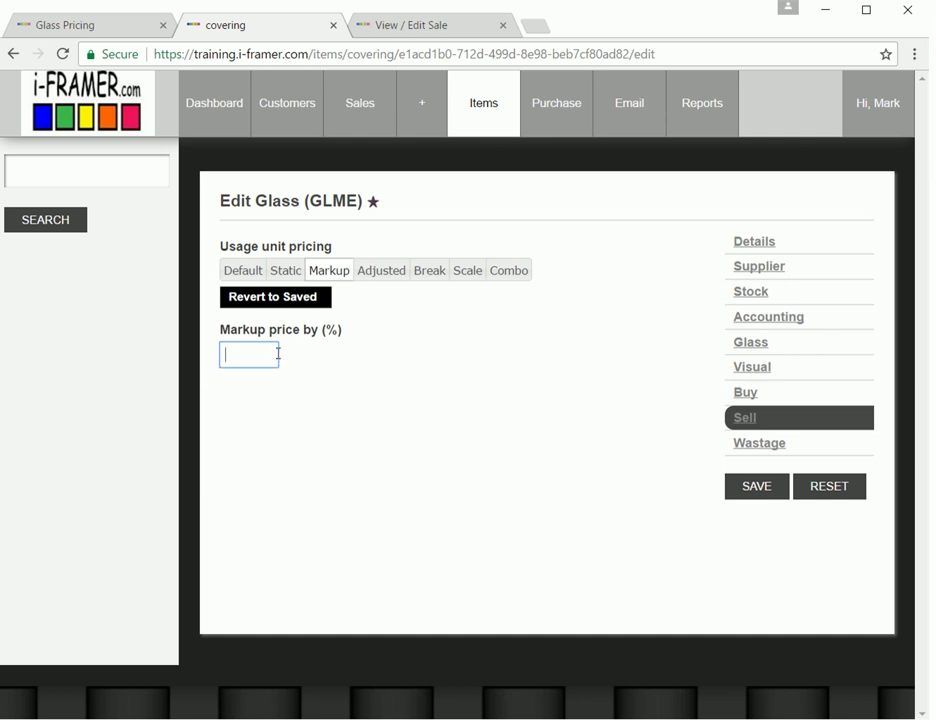
left_click(431, 271)
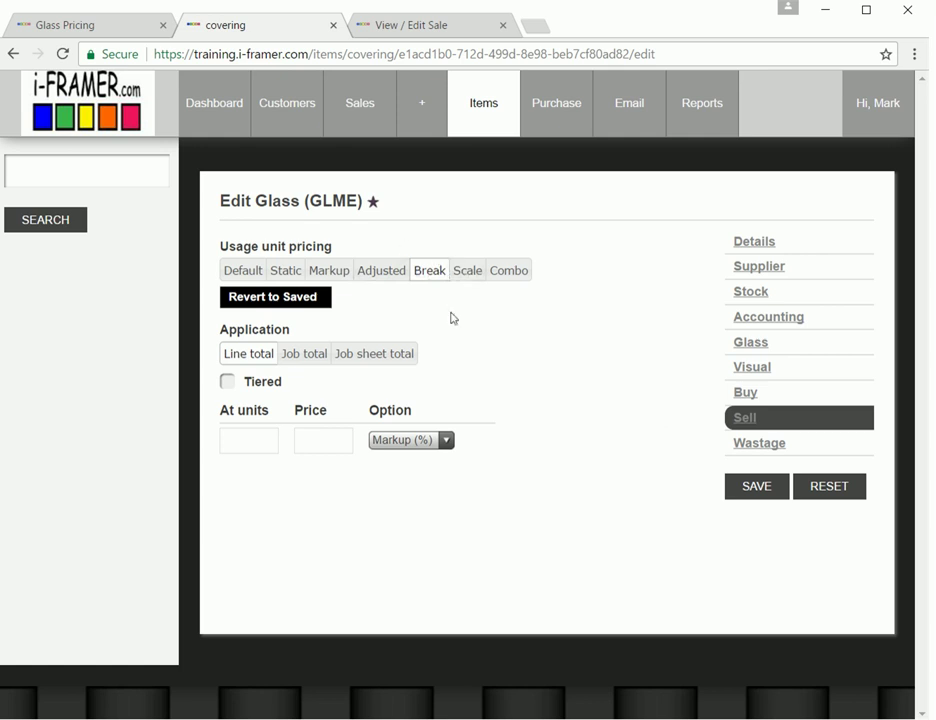
left_click(475, 444)
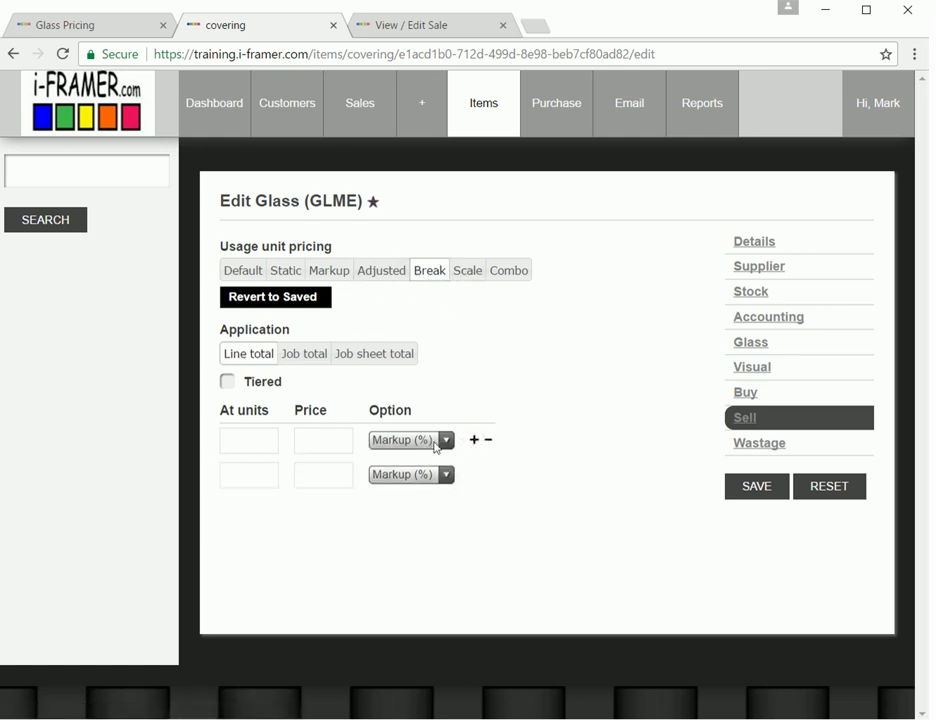
- Set the unit thresholds of the two break rows to 0 and .1
left_click(264, 437)
type("0")
left_click(261, 464)
left_click(259, 476)
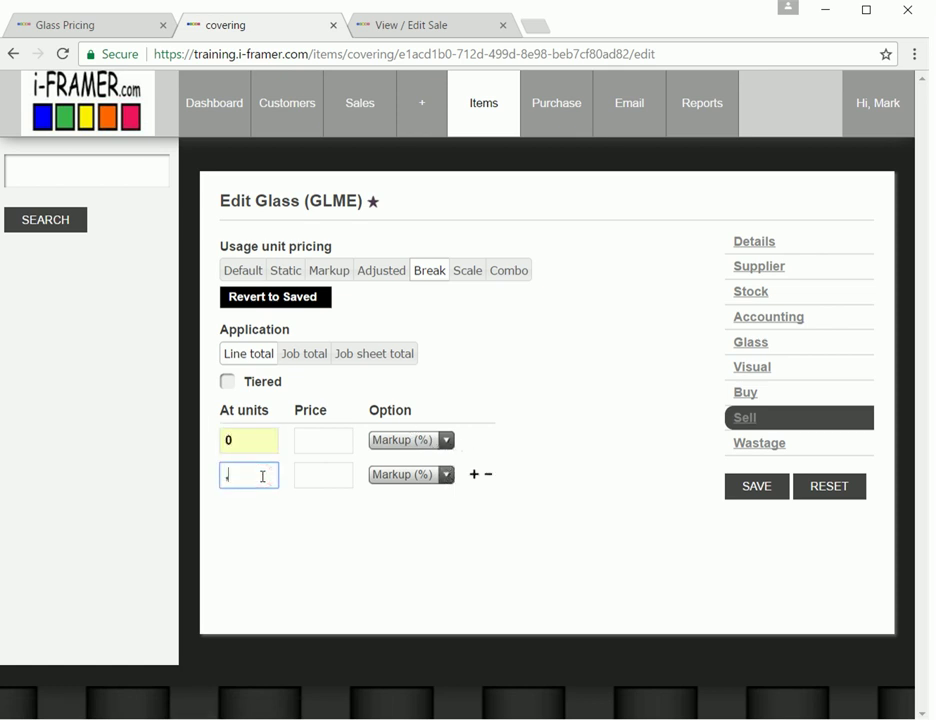
type(".1")
- Price the 0-unit row at 50 with the Step ($) option and the .1-unit row at 80, and save the item
left_click(319, 441)
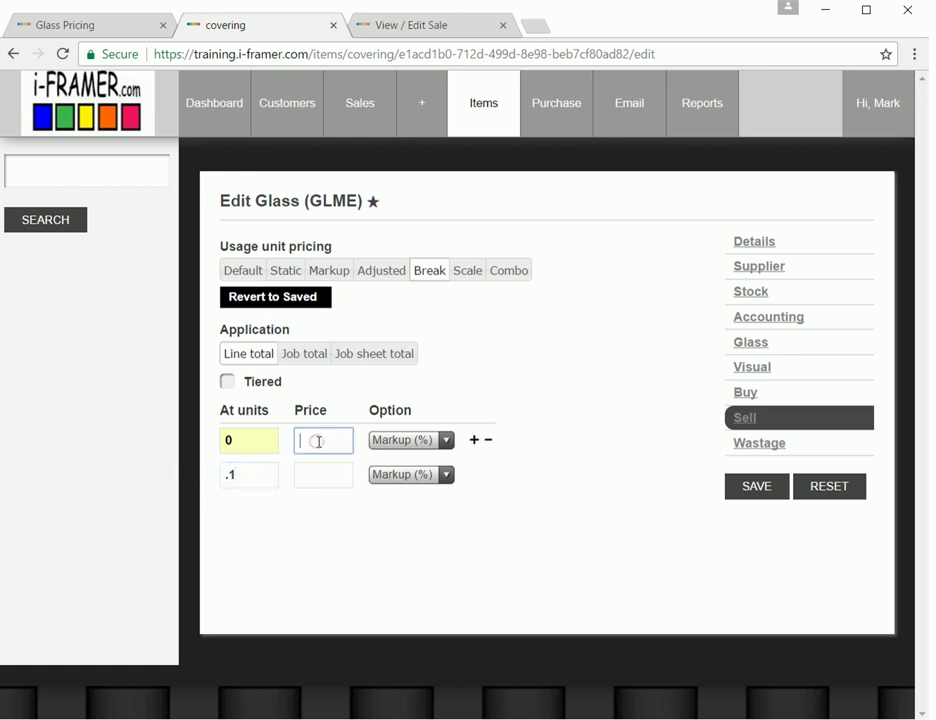
type("50")
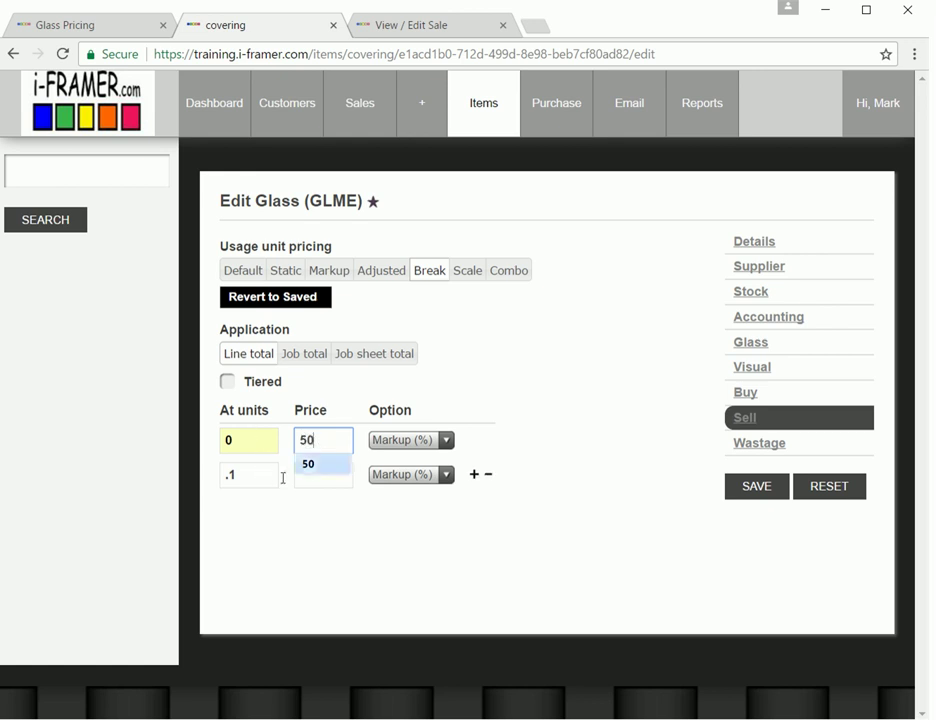
left_click(410, 440)
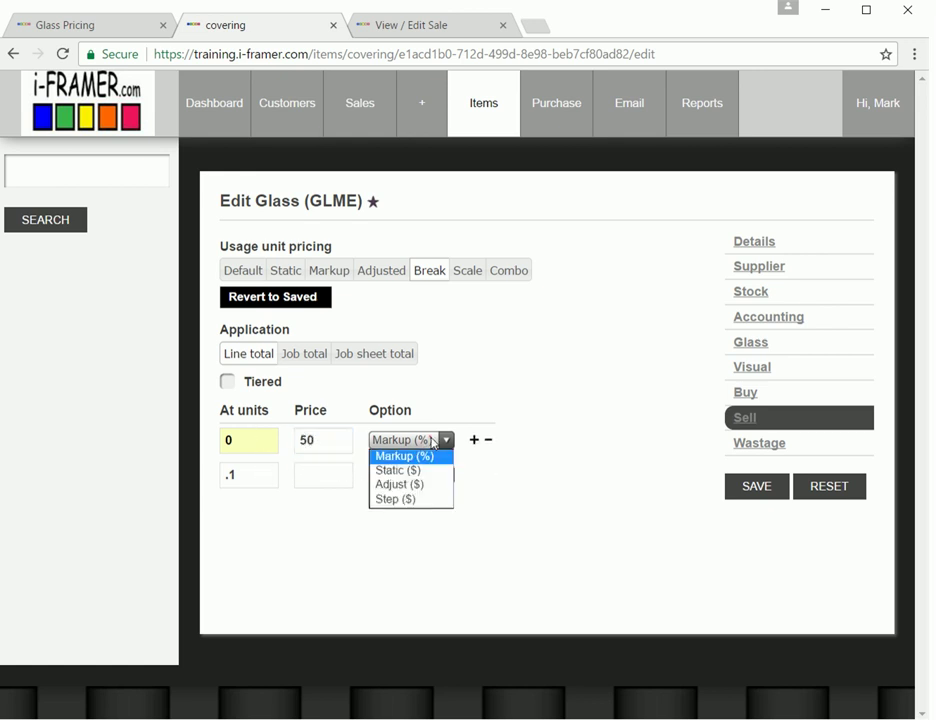
left_click(410, 500)
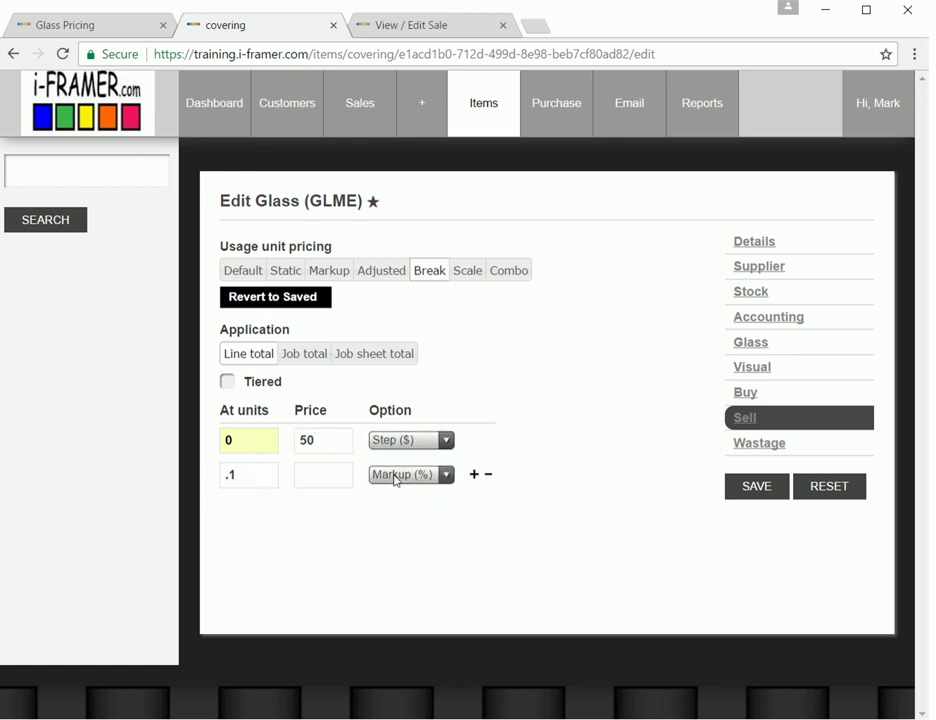
left_click(310, 474)
type("80")
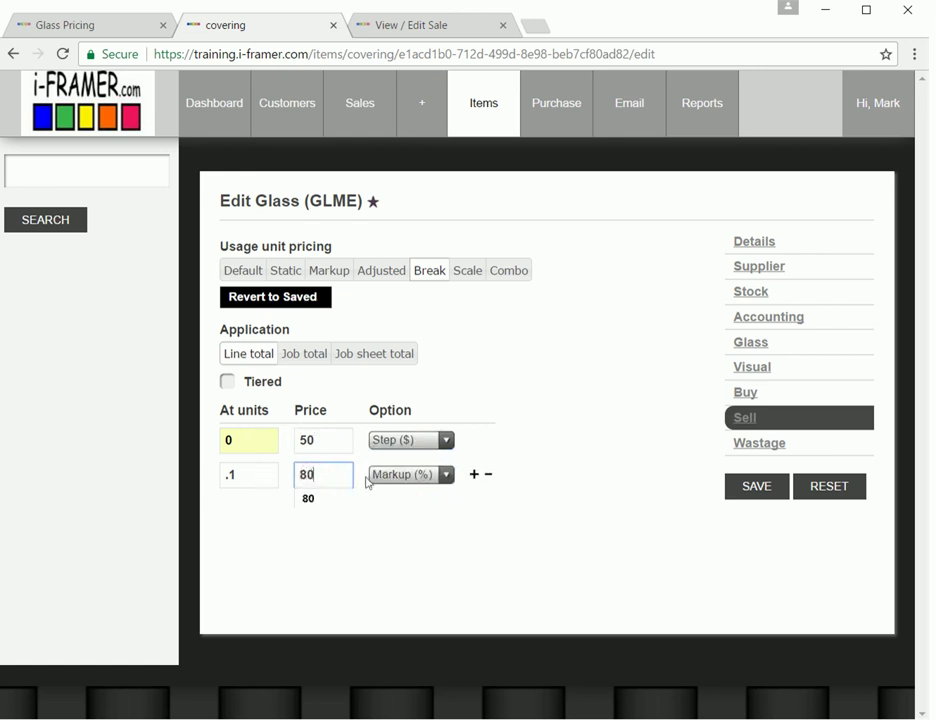
left_click(745, 490)
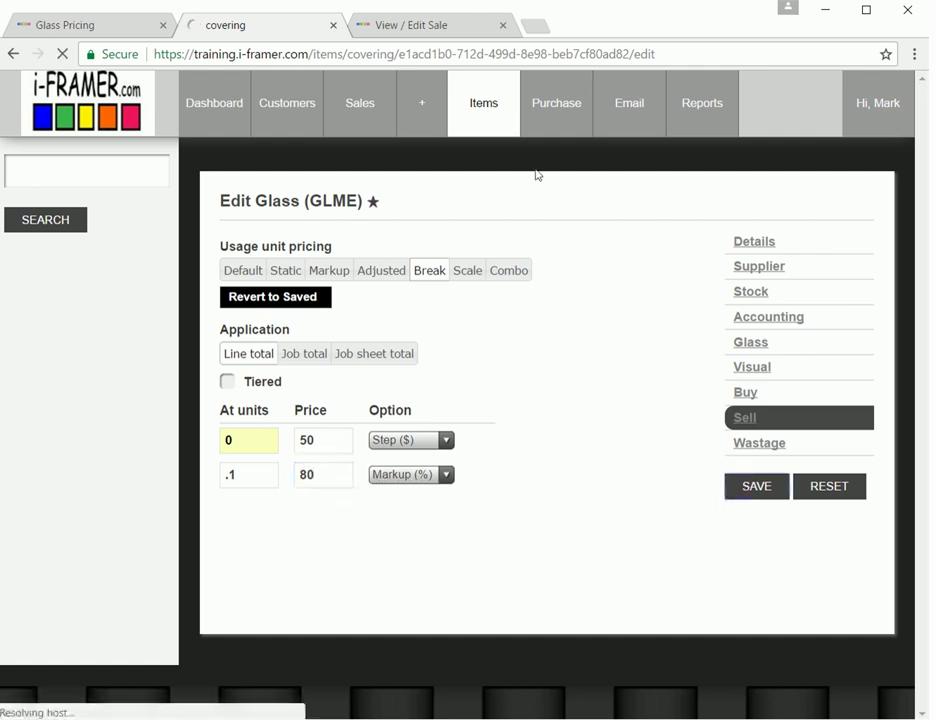
- Switch to the open cash sale, save it to recalculate the glass price, and display its cost and price breakdown
left_click(420, 33)
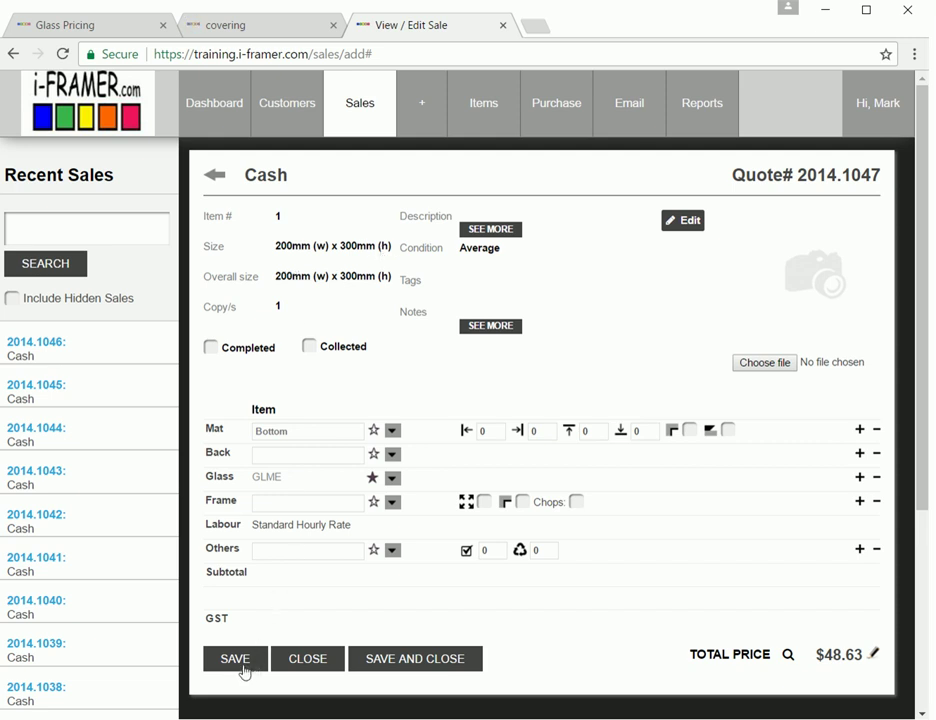
left_click(855, 658)
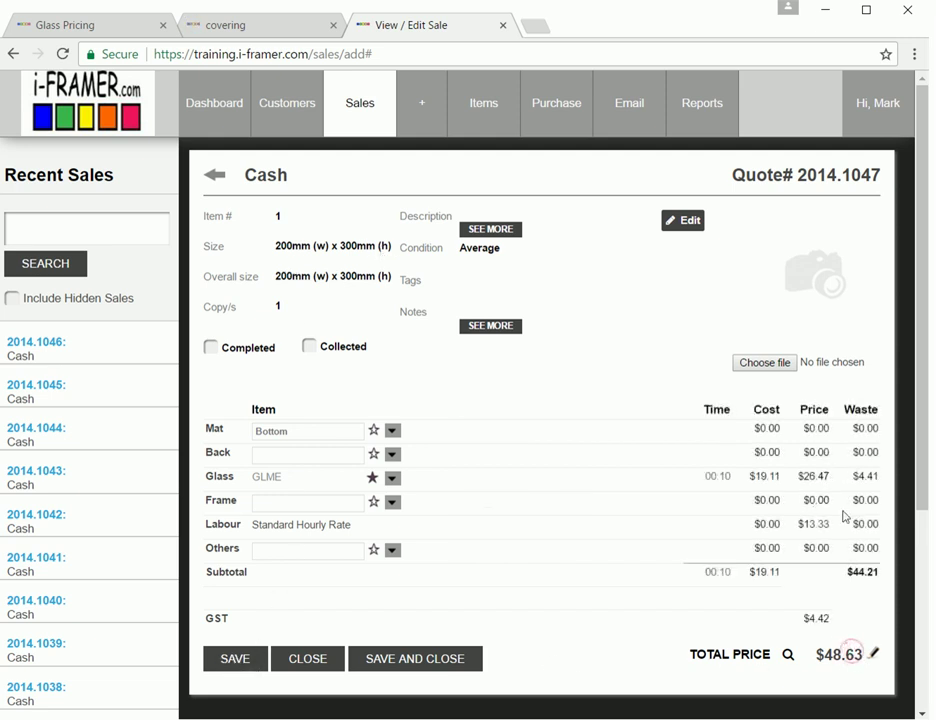
left_click(238, 659)
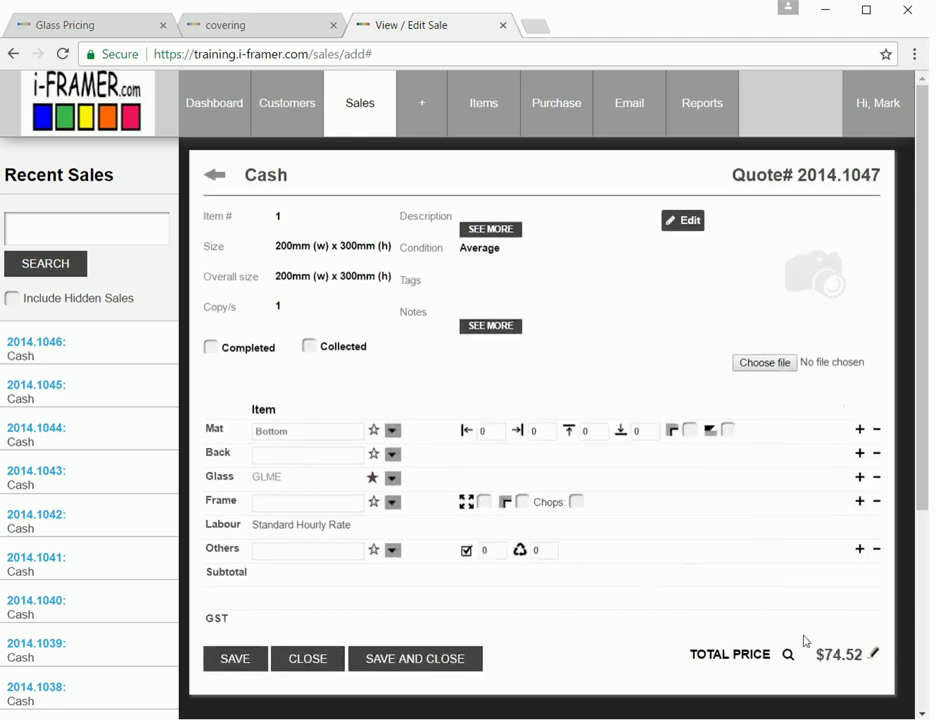
left_click(842, 656)
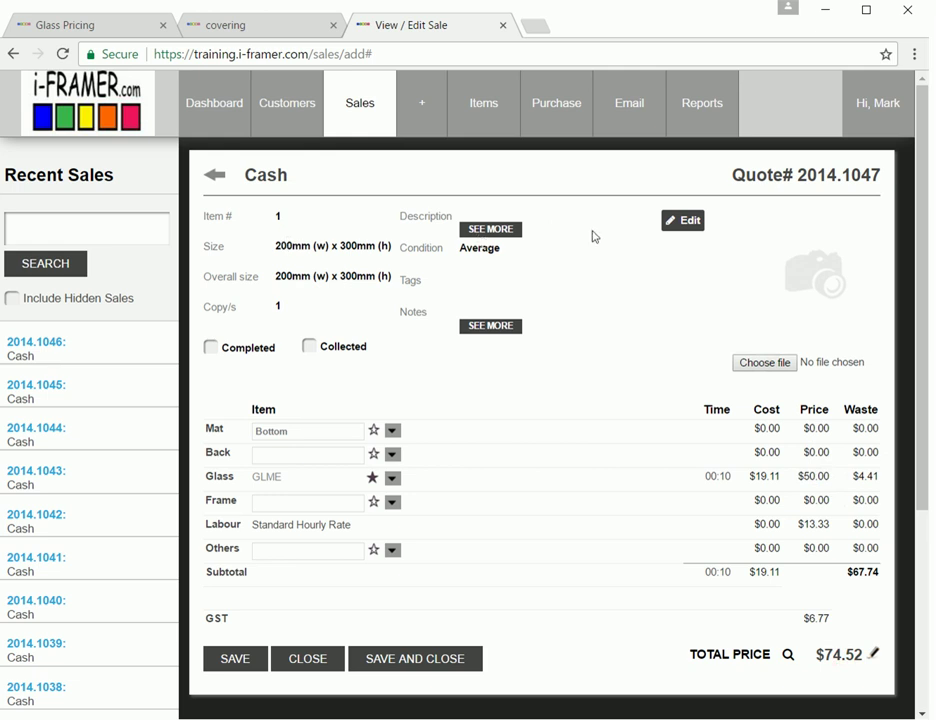
- Change the sale's artwork width to 400 mm, save the sale, and check the recalculated glass price
left_click(685, 219)
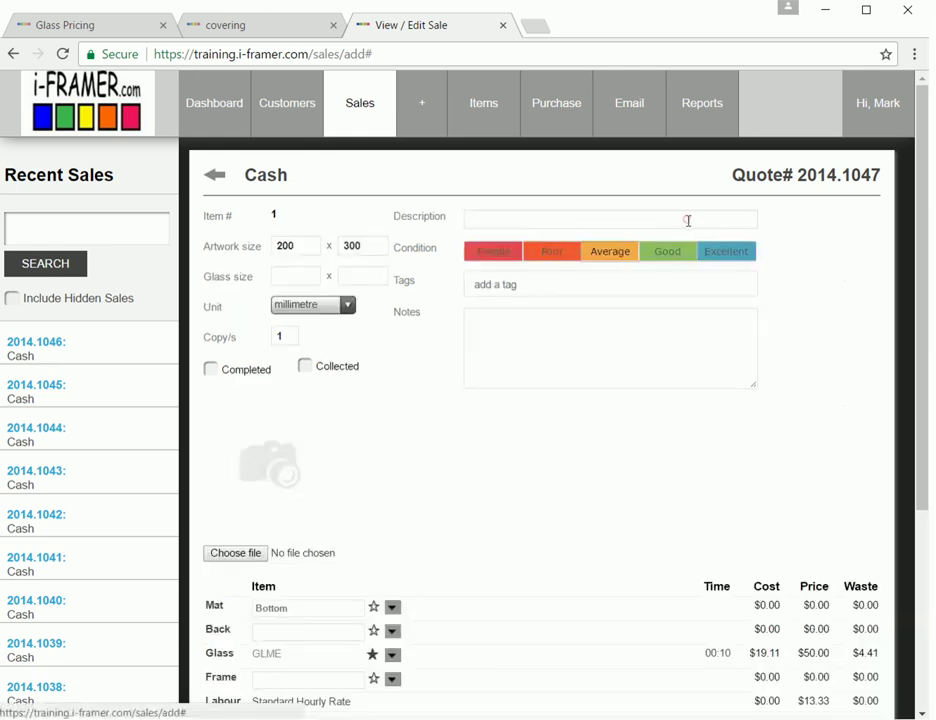
double_click(292, 245)
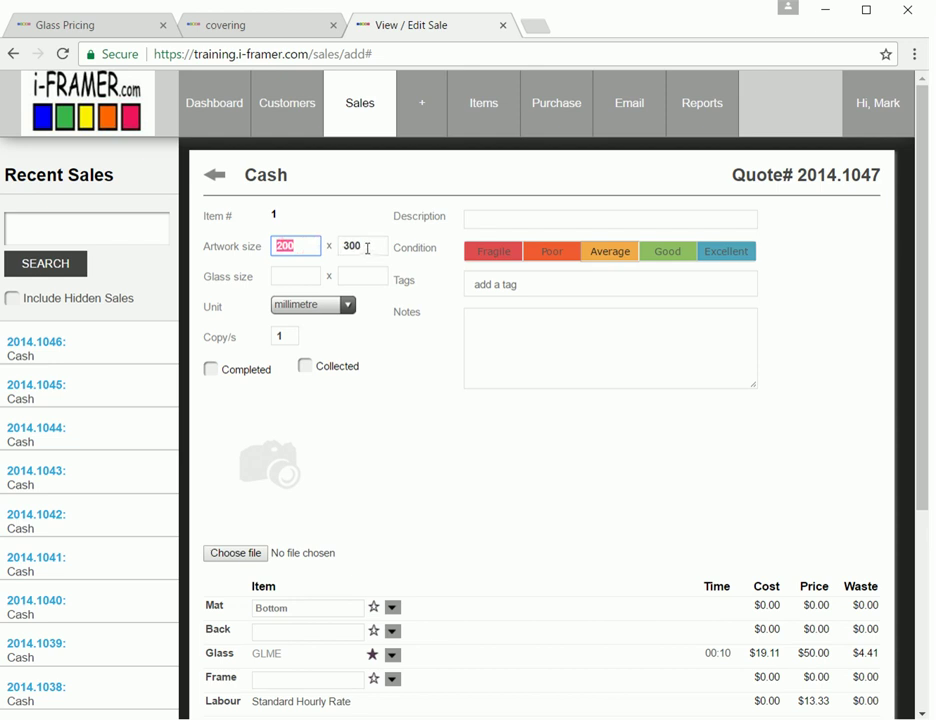
type("4")
scroll(418, 472, "down", 3)
left_click(232, 659)
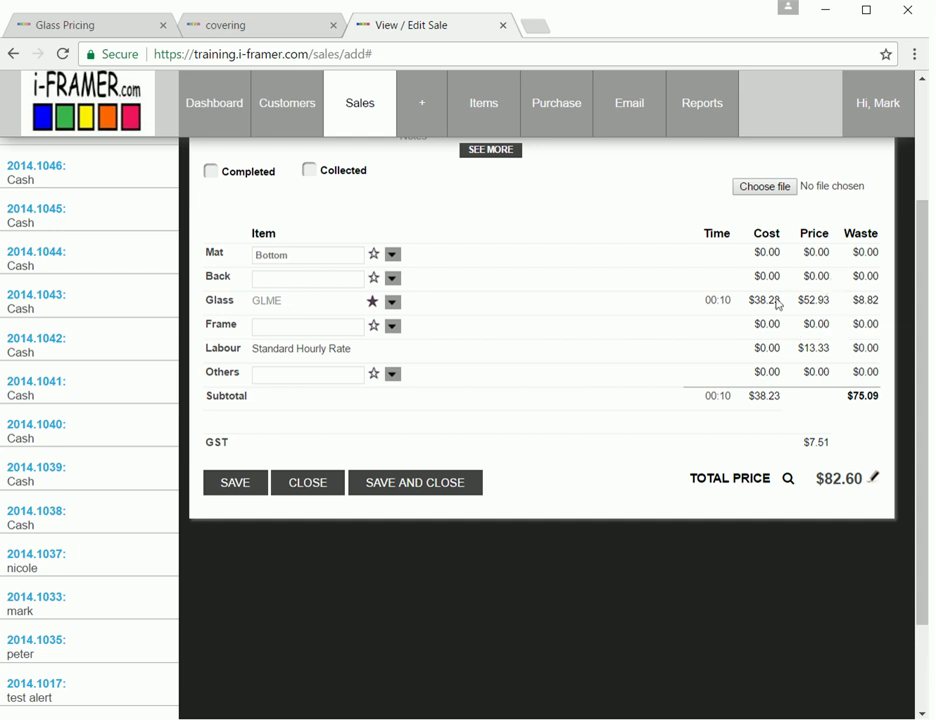
scroll(812, 320, "up", 3)
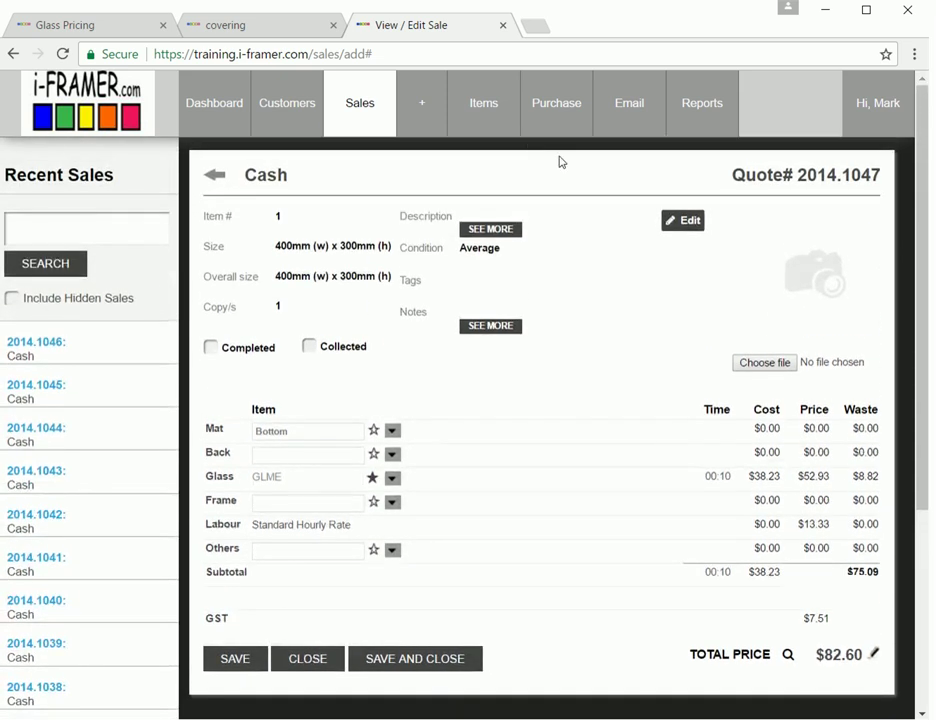
- Reopen the GLME glass item's sell pricing and add three more break rows
left_click(256, 25)
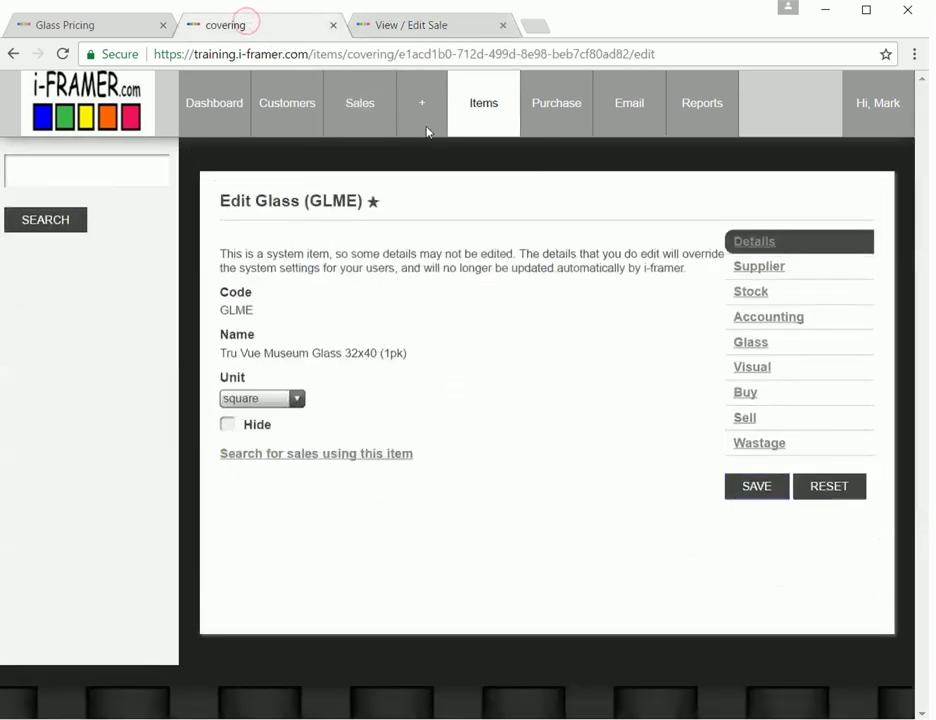
left_click(757, 424)
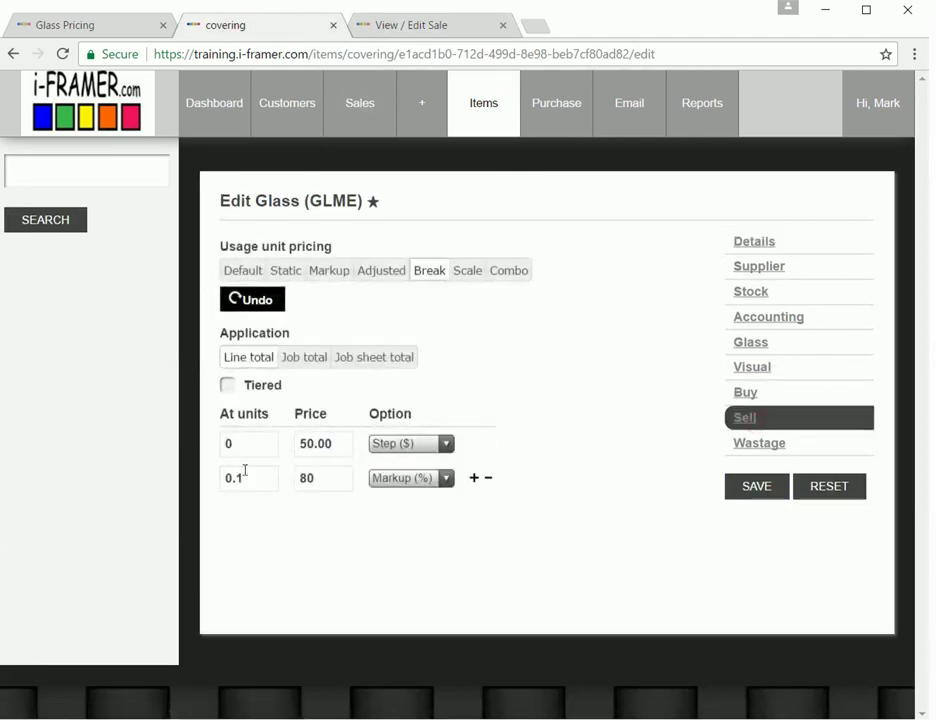
mouse_move(457, 497)
left_click(475, 479)
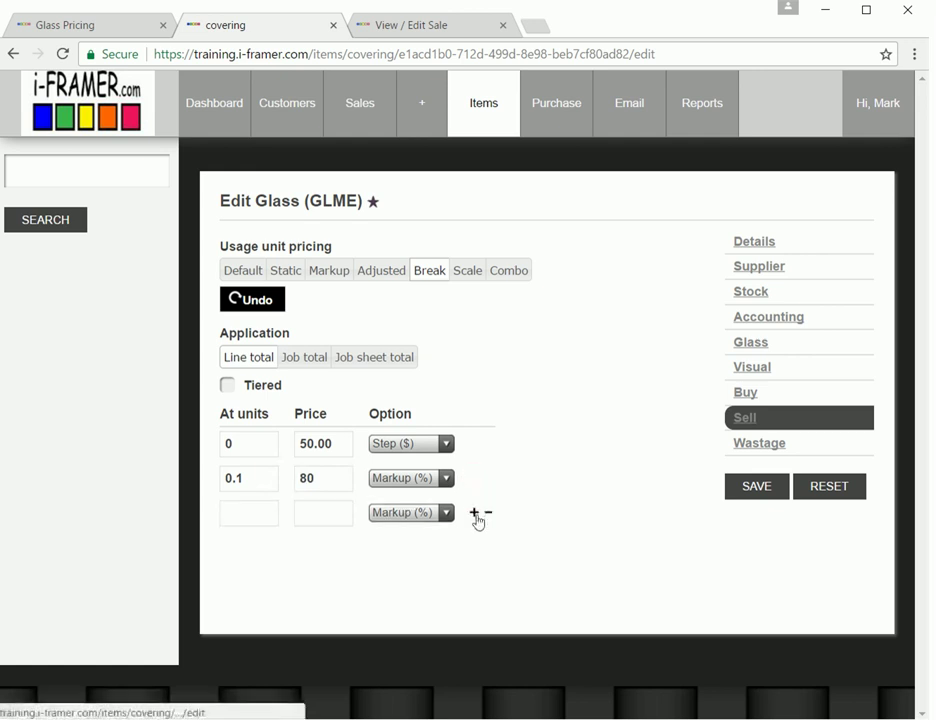
left_click(476, 513)
left_click(474, 546)
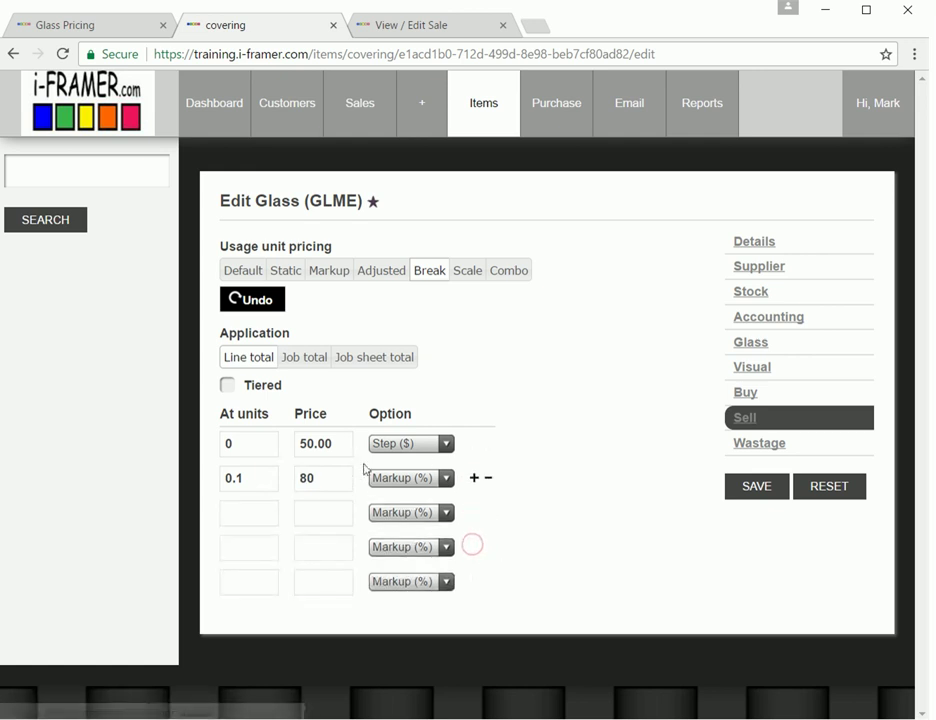
- Set the option of the second, third and fourth break rows to Step ($)
left_click(447, 478)
left_click(410, 537)
left_click(407, 508)
left_click(407, 566)
left_click(430, 545)
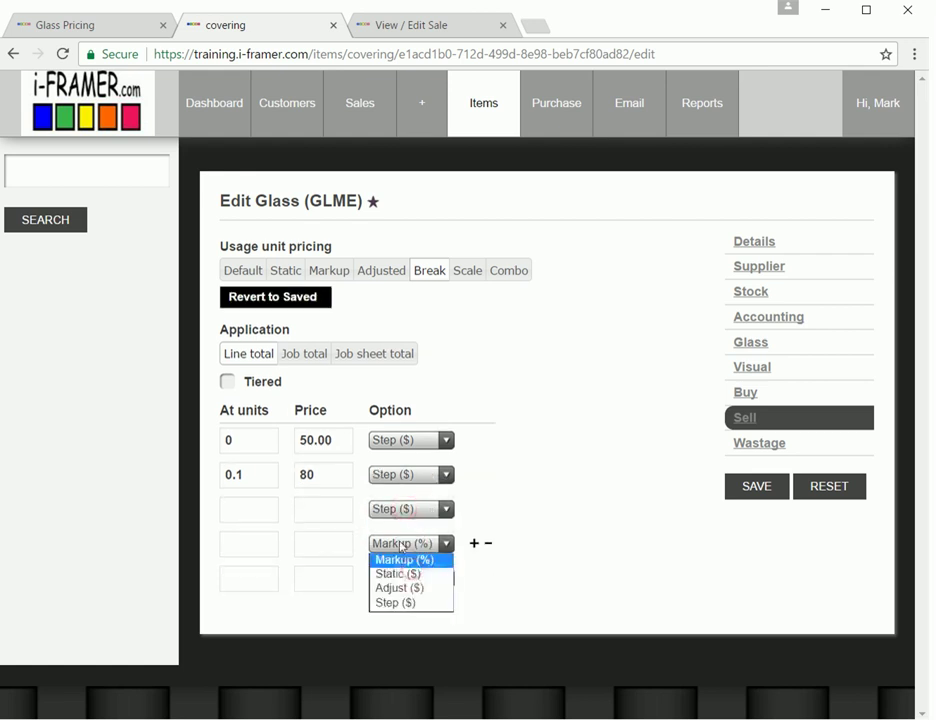
left_click(403, 604)
- Fill in the last Markup (%) break row with a price of 80 at 1 unit
left_click(318, 579)
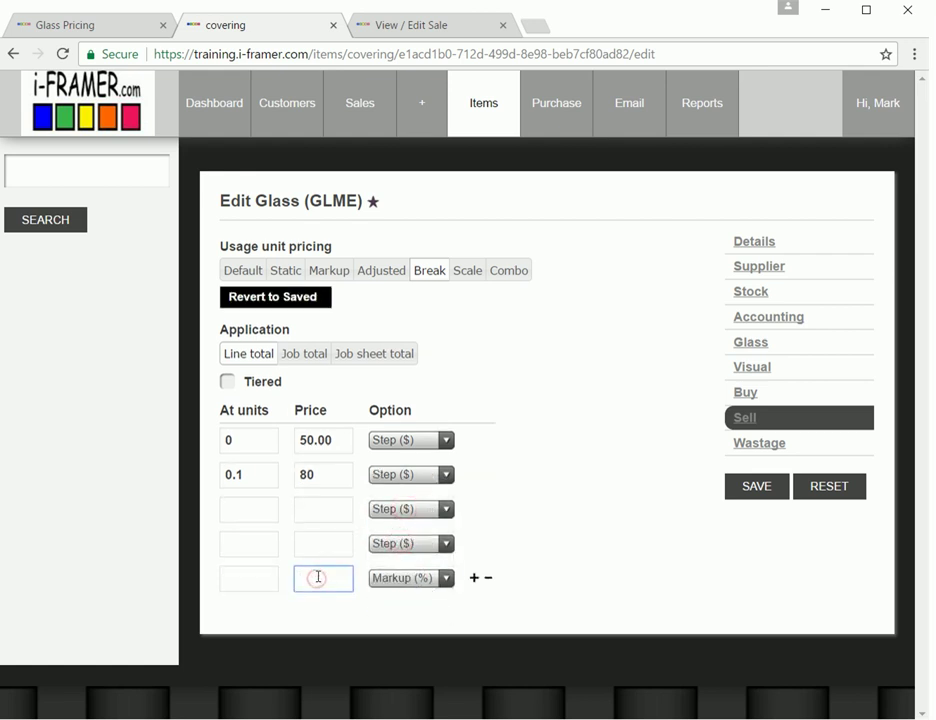
type("80")
left_click(248, 575)
type("1")
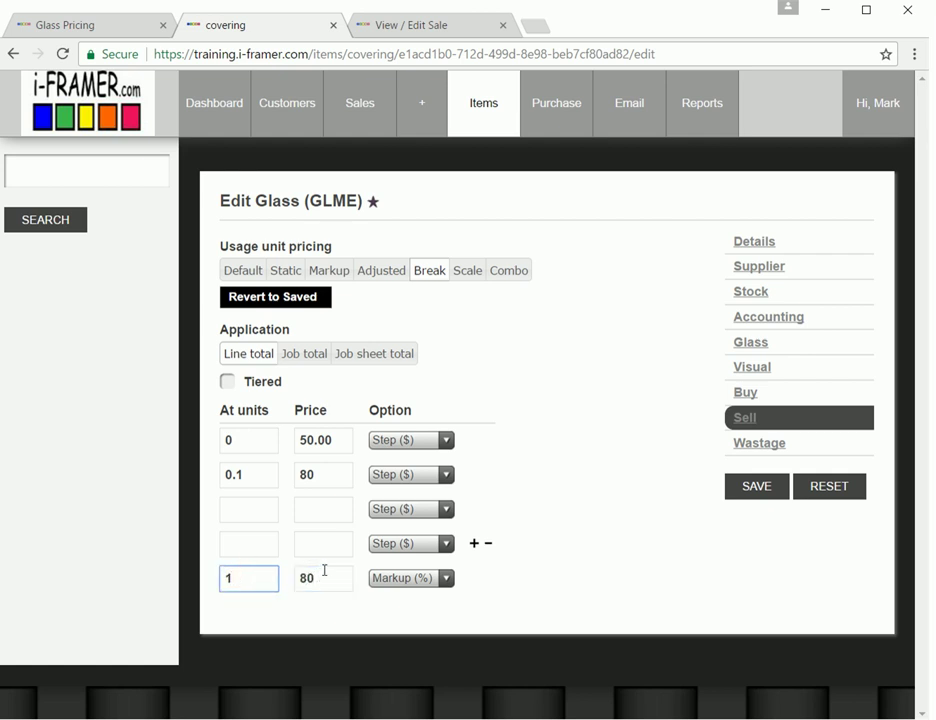
- Set the unit thresholds of the third and fourth break rows to .25 and .5
left_click(256, 513)
type(".")
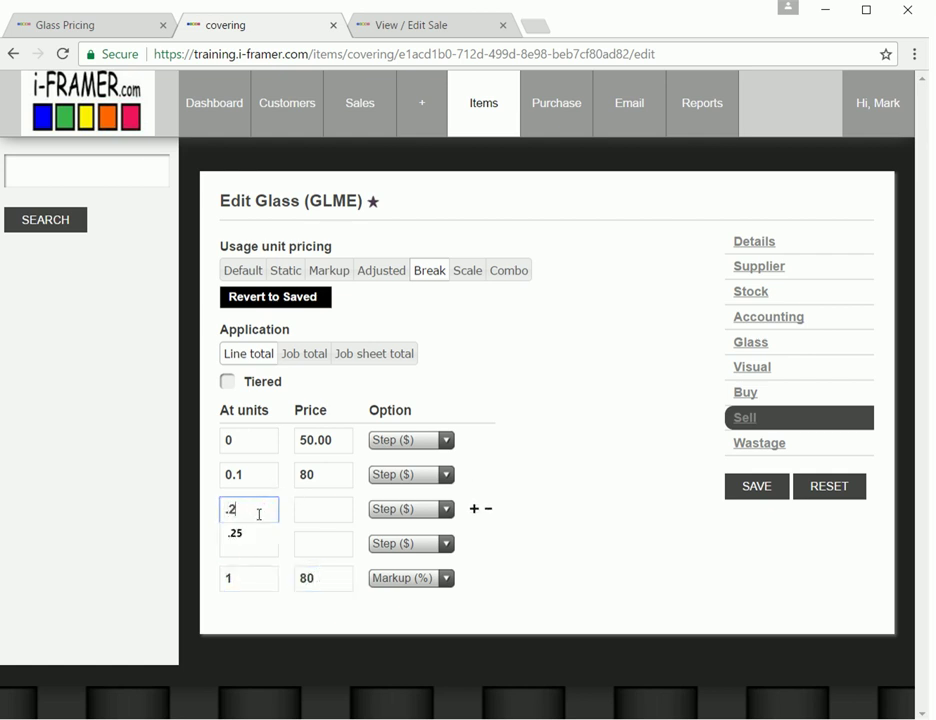
type("25")
left_click(339, 506)
left_click(248, 541)
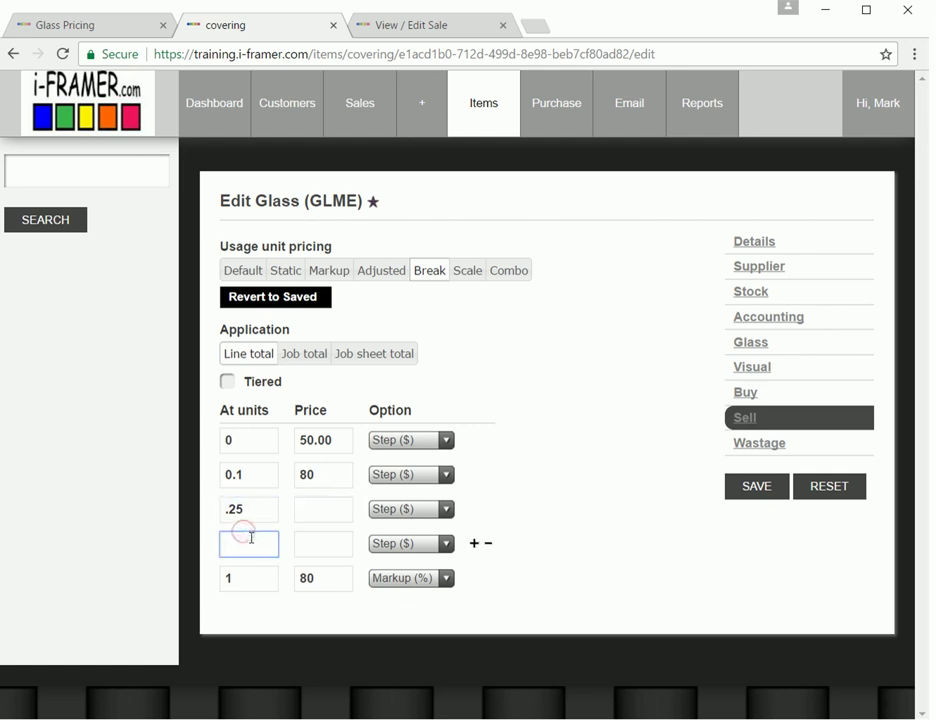
type(".5")
- Price the .25-unit row at 125 and the .5-unit row at 150, and save the glass item
left_click(324, 477)
left_click(327, 512)
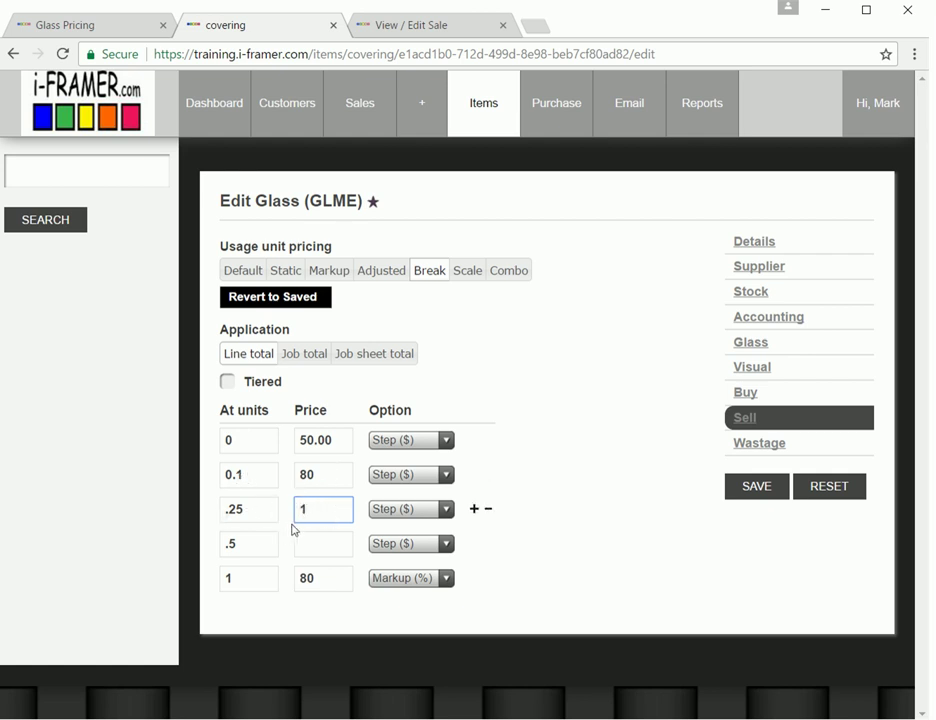
type("25")
left_click(332, 548)
type("150")
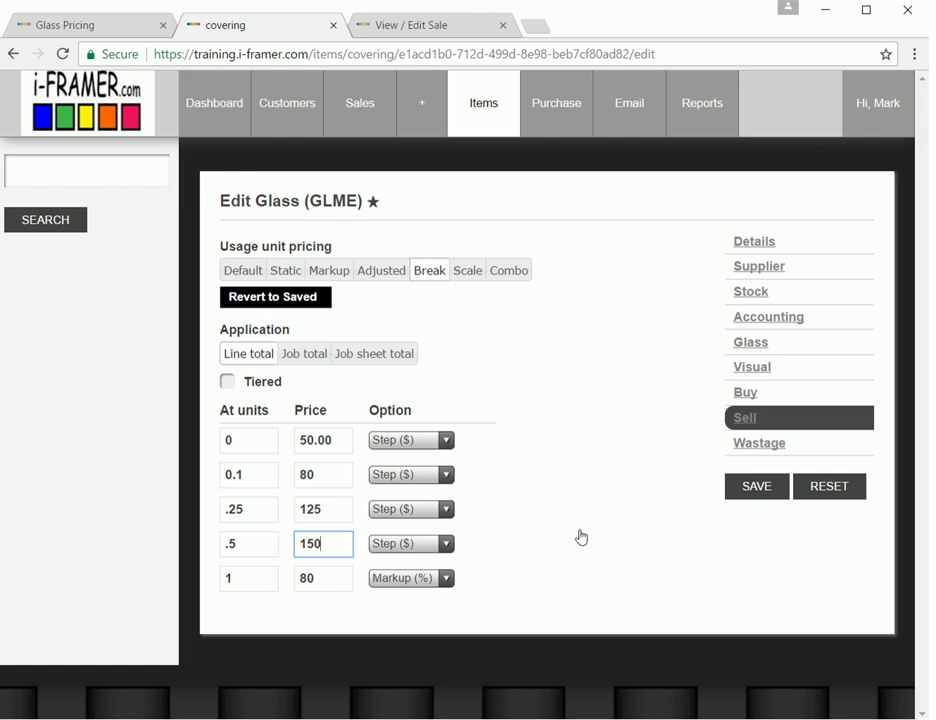
left_click(748, 490)
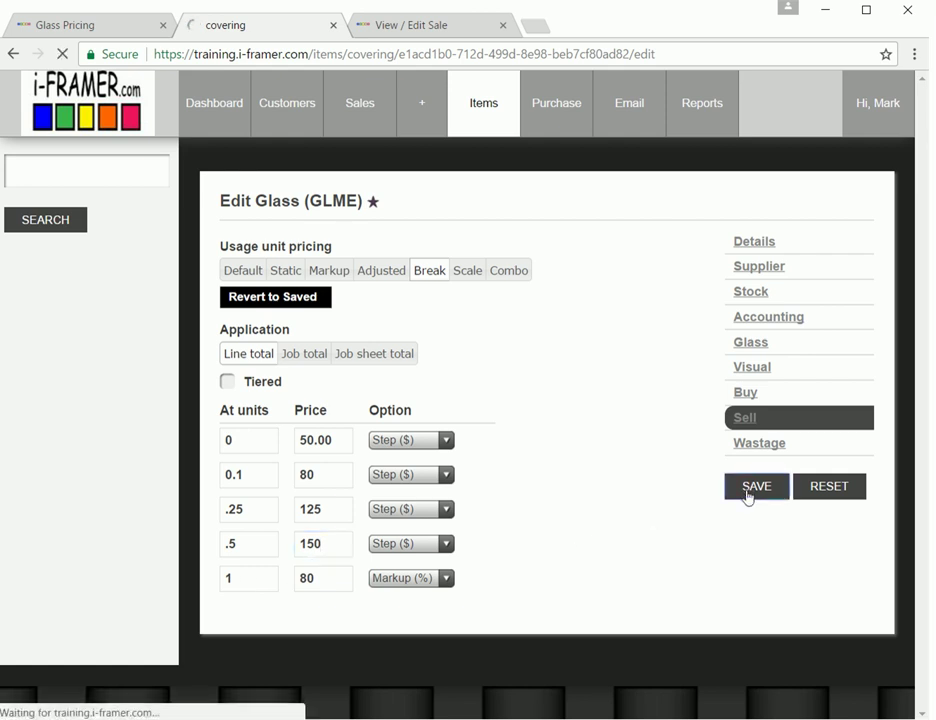
- Check the glass item's saved break rows in its sell pricing and re-save the sale to recalculate its price
left_click(420, 29)
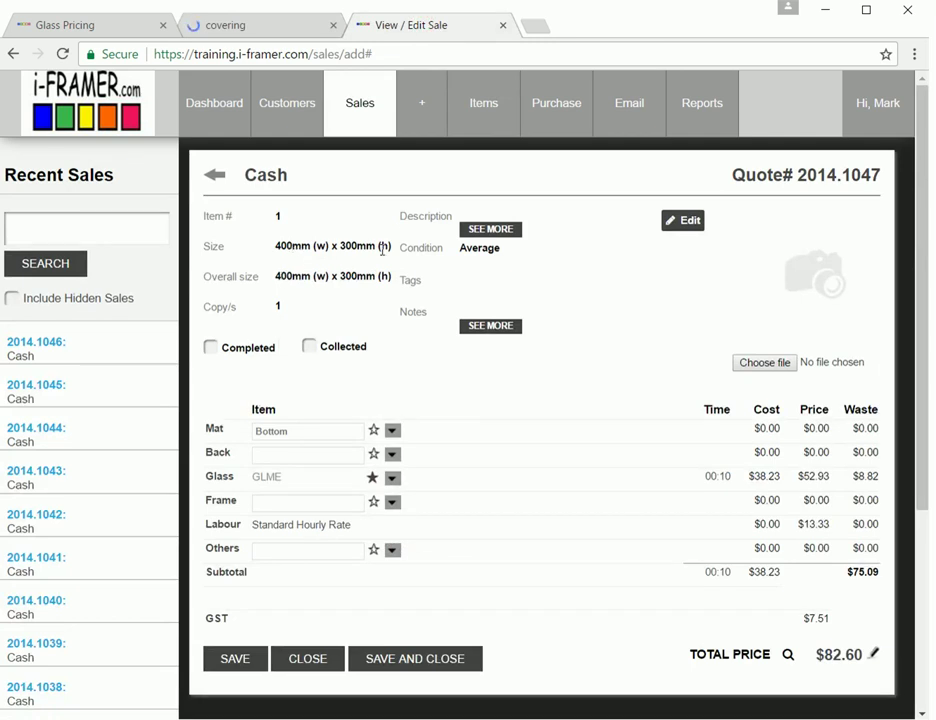
left_click(199, 12)
left_click(746, 420)
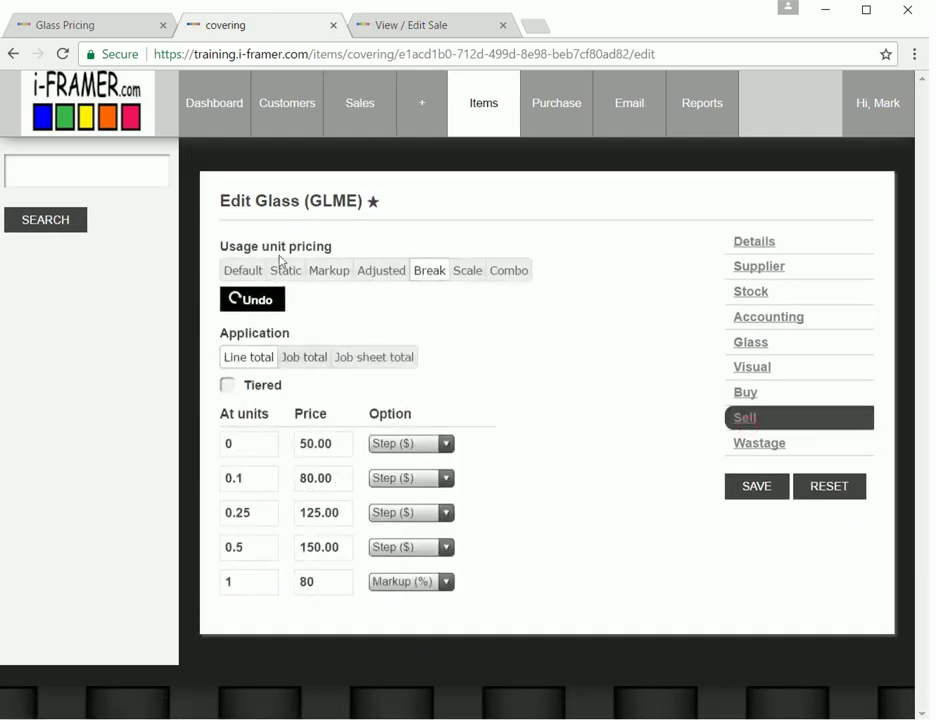
left_click(415, 33)
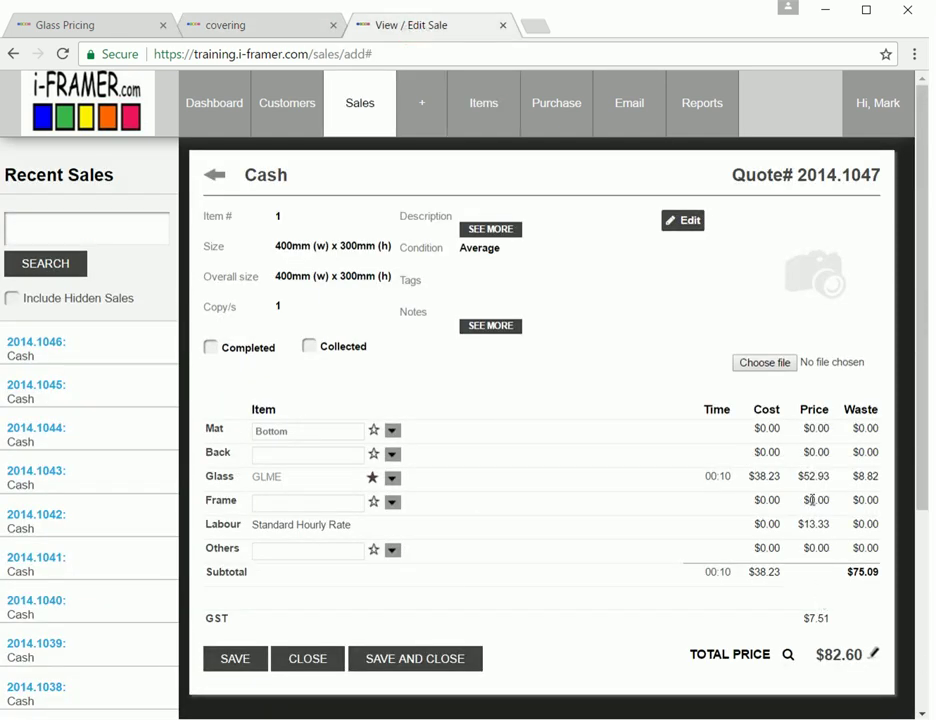
left_click(238, 660)
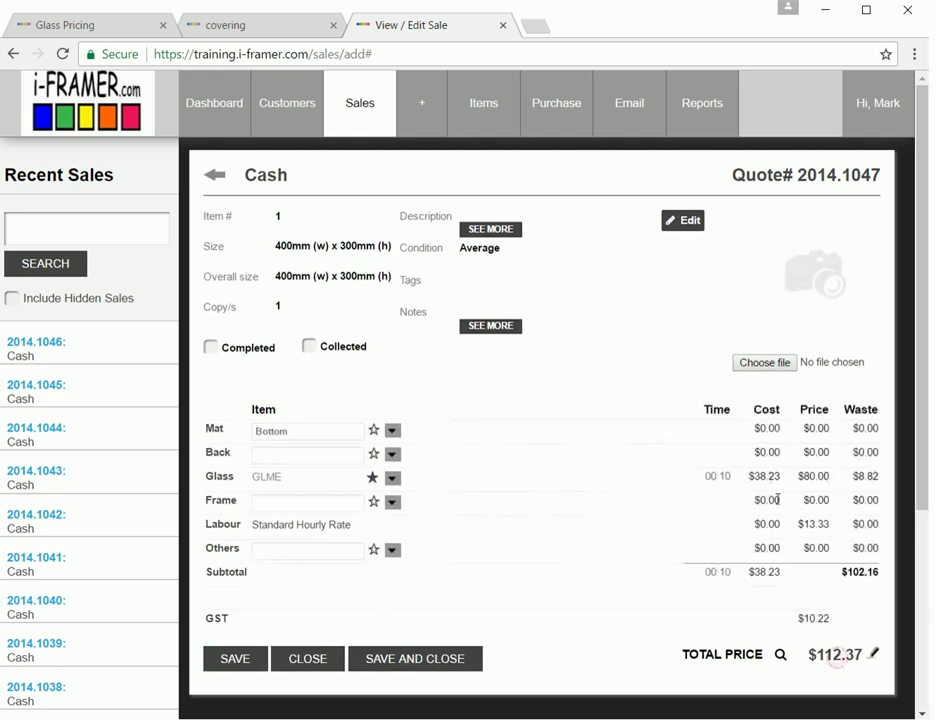
- Set the sale item's artwork size to 800 x 800 mm and save the sale
left_click(685, 224)
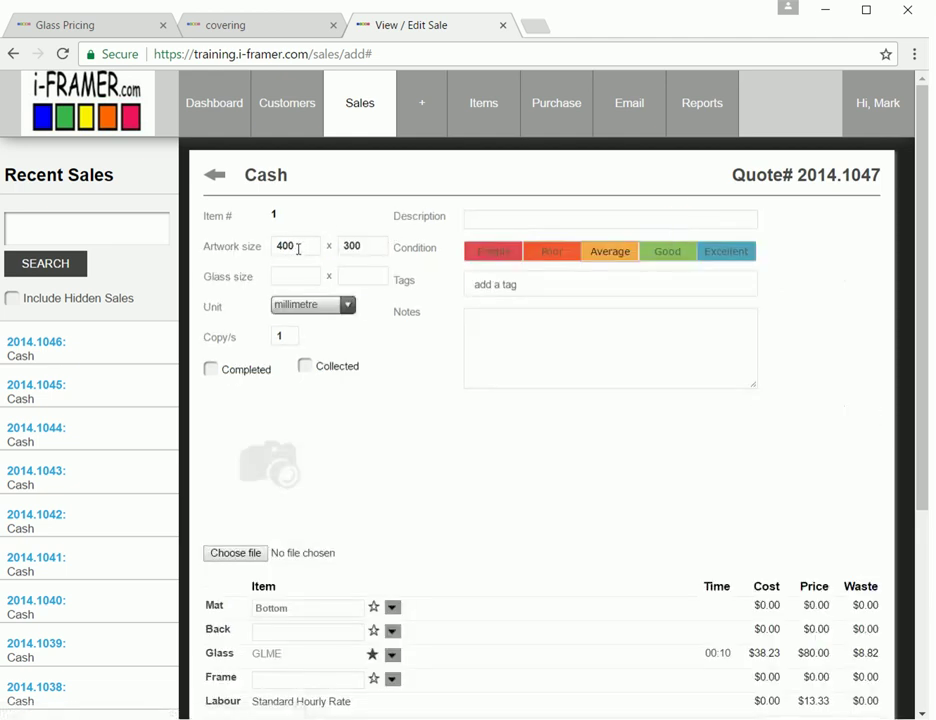
left_click_drag(292, 246, 236, 245)
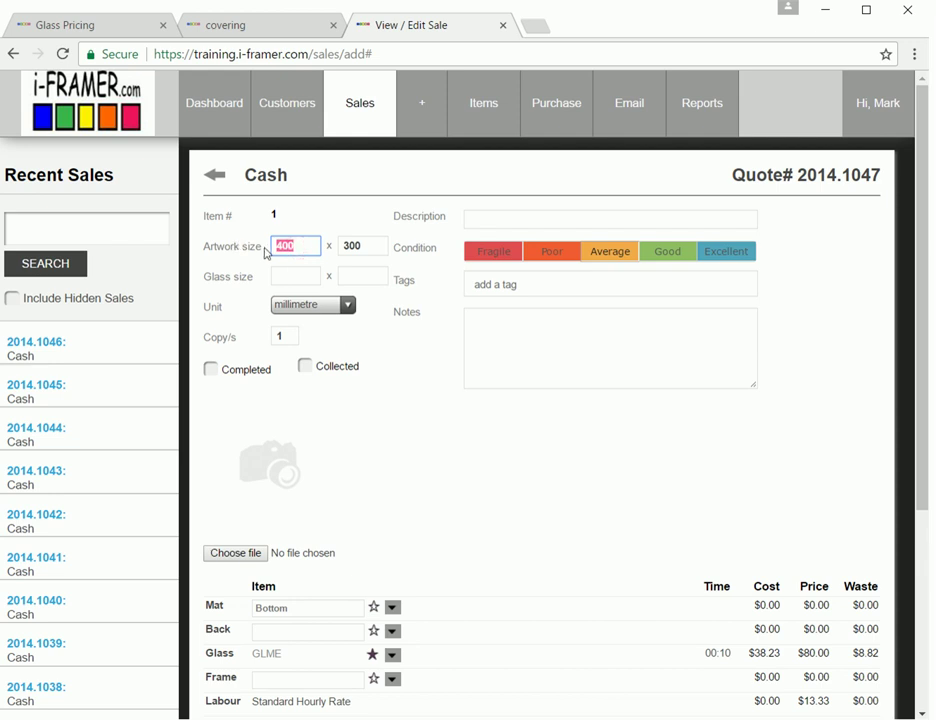
key("BackSpace")
left_click_drag(370, 243, 284, 244)
type("800")
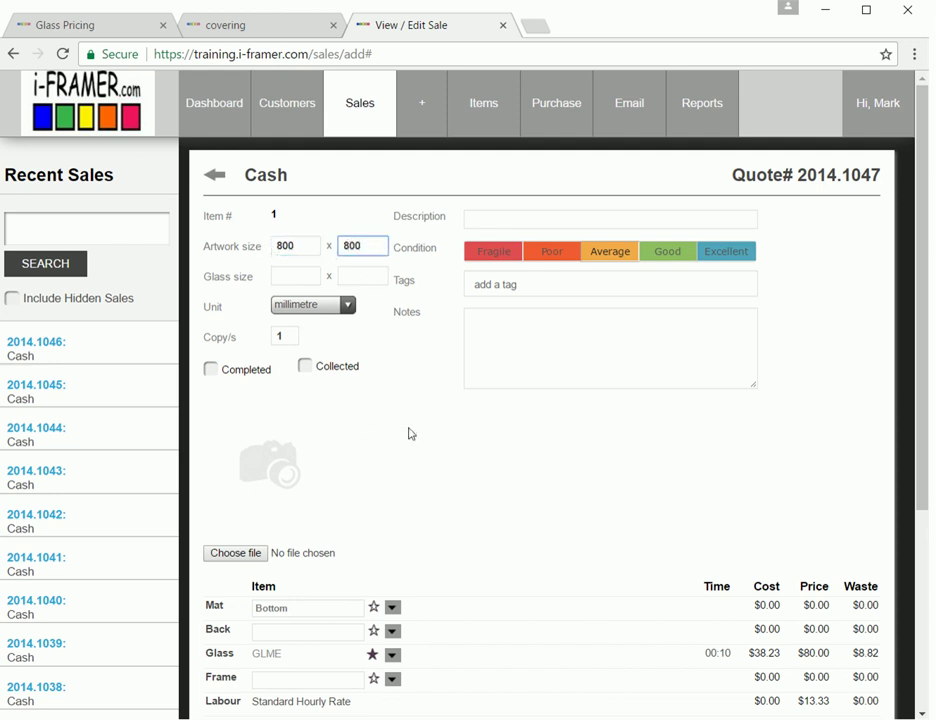
scroll(424, 431, "down", 3)
left_click(240, 658)
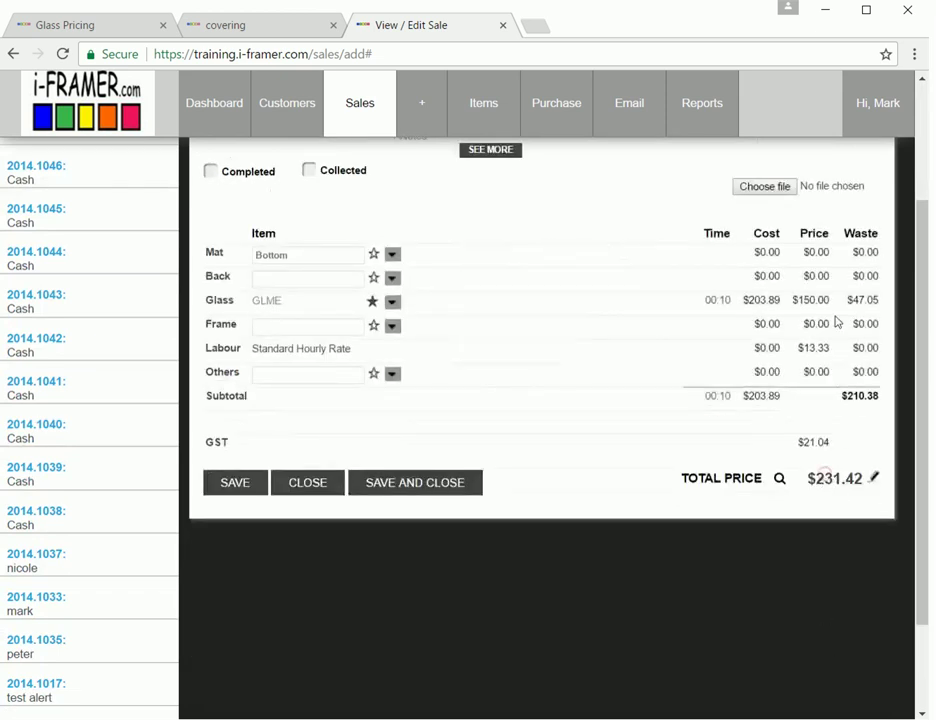
- Review the glass item's break rows, and set the sale item's artwork size to 1000 x 1100 mm and save it
left_click(245, 27)
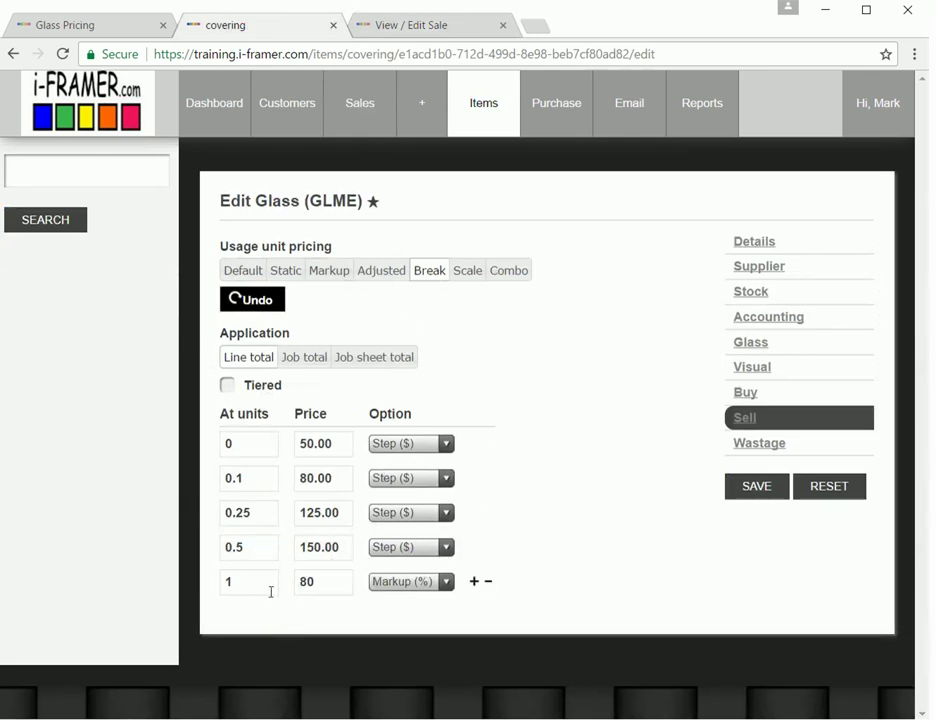
left_click(430, 27)
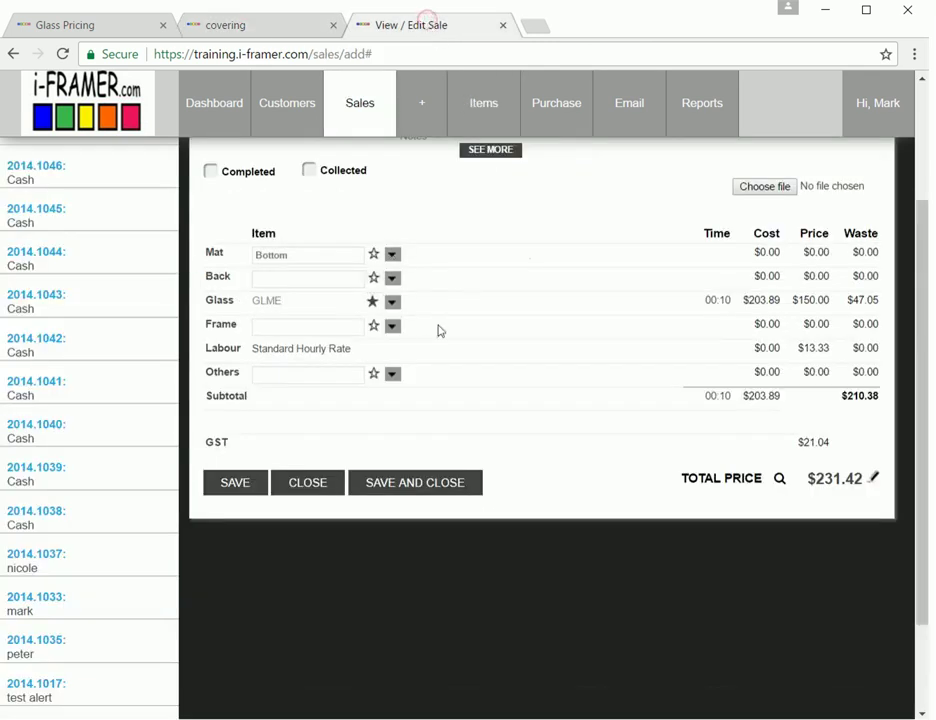
scroll(650, 275, "up", 3)
left_click(685, 228)
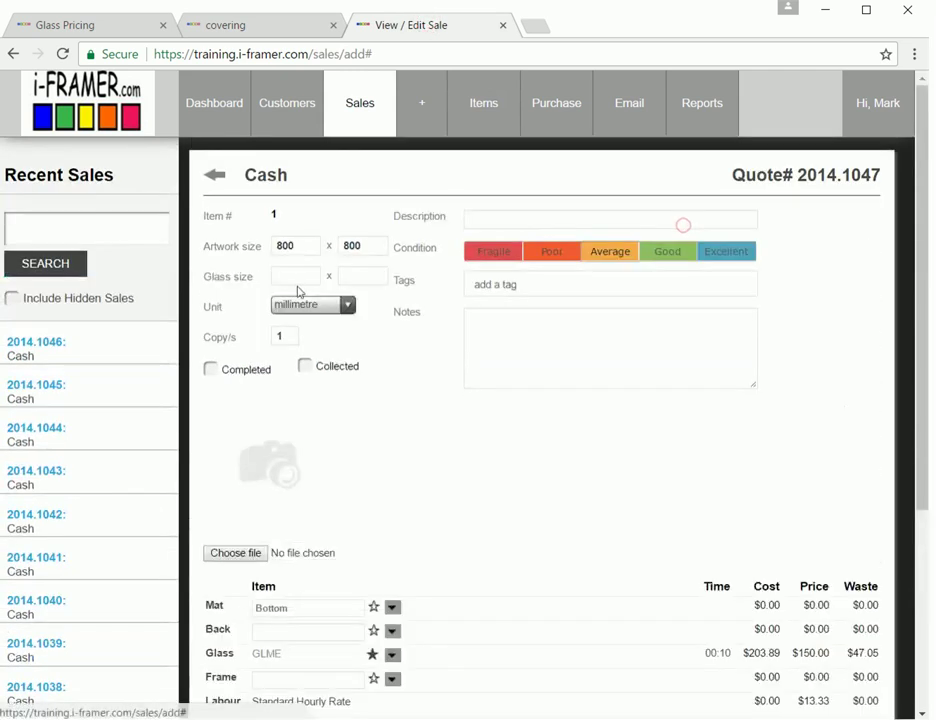
left_click(283, 243)
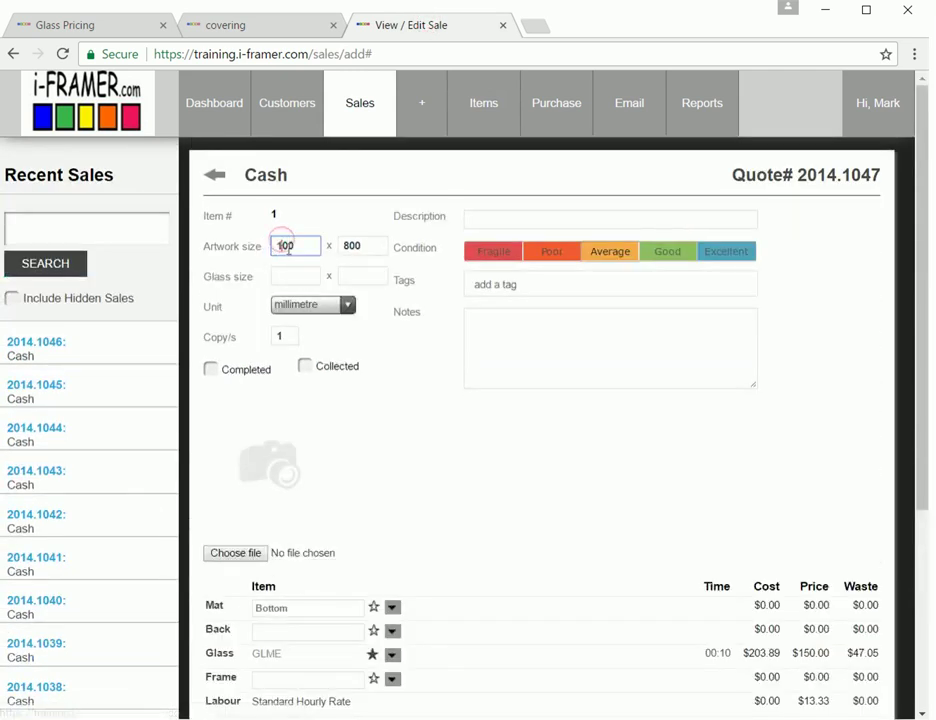
type("10")
left_click(349, 248)
key("BackSpace")
type("11")
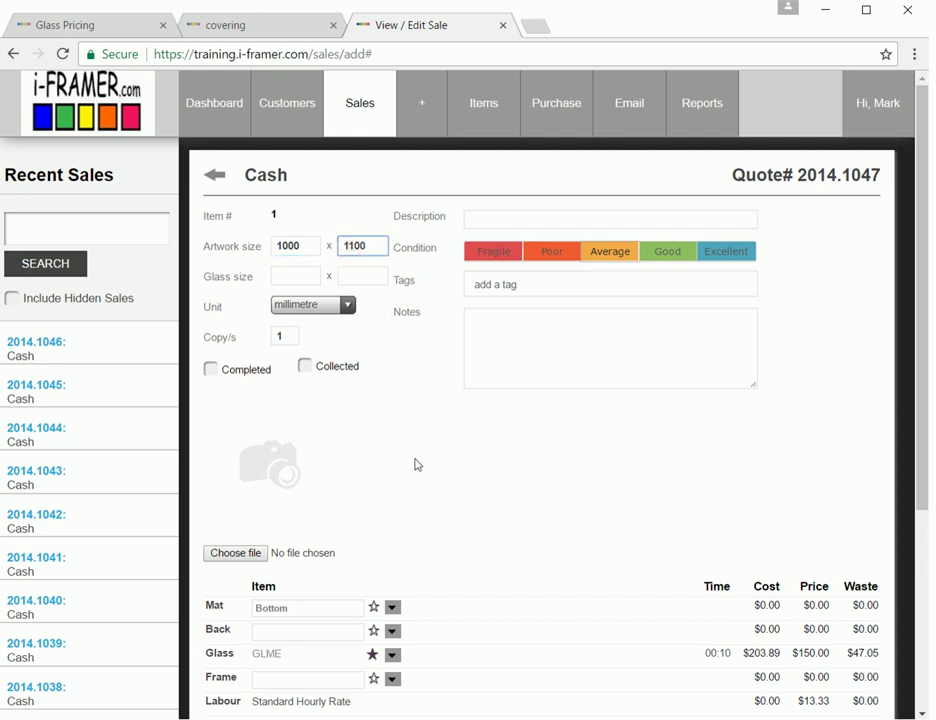
scroll(414, 464, "down", 3)
left_click(230, 662)
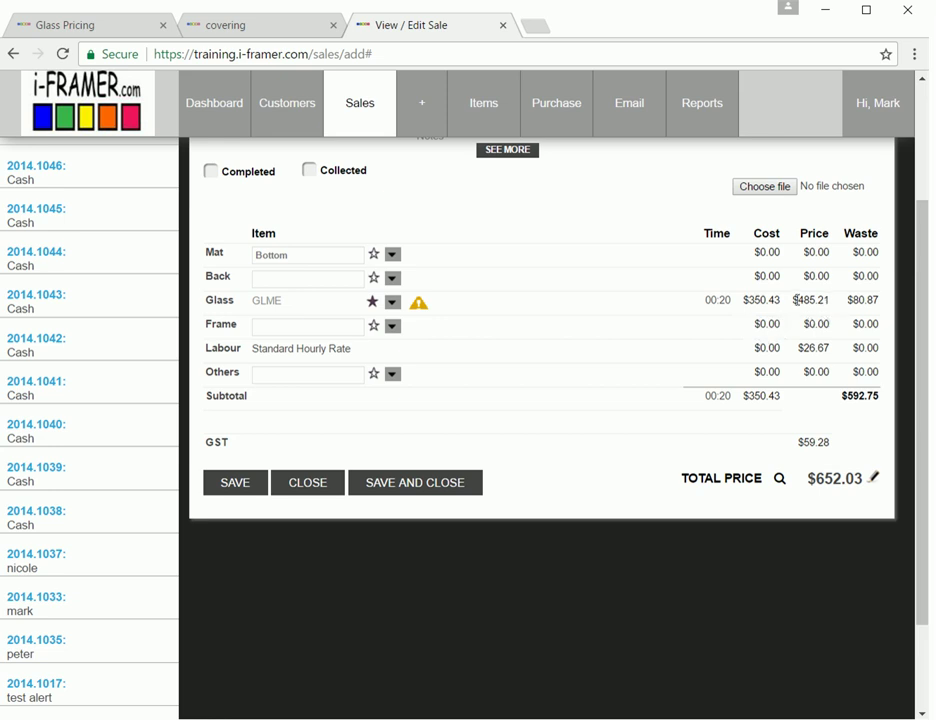
- Change the glass item's usage unit pricing to Combo, save the item and reopen its sell pricing
scroll(654, 332, "up", 2)
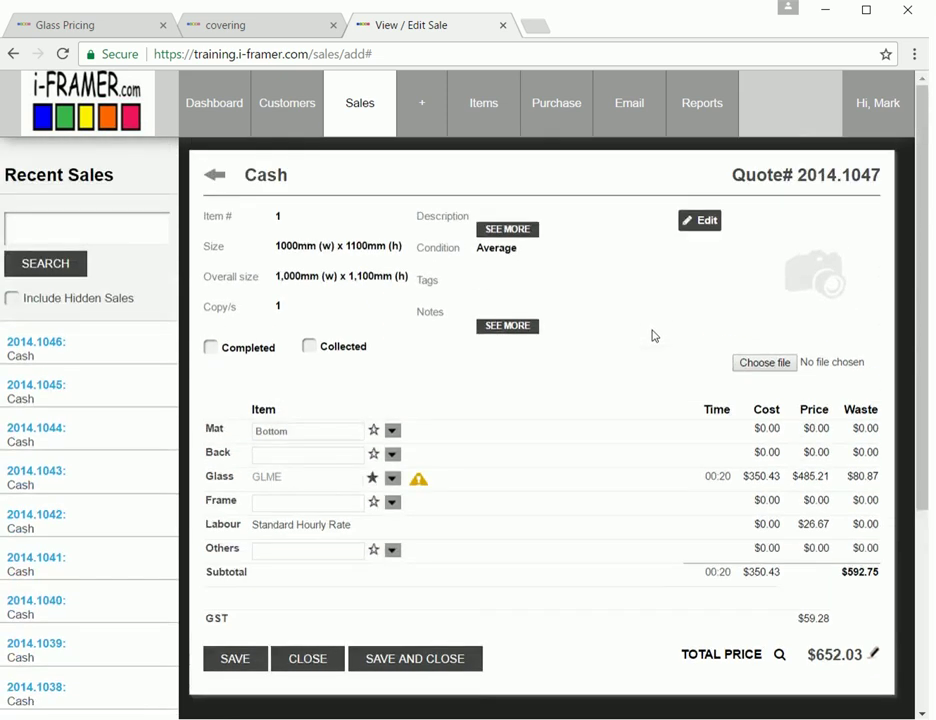
left_click(275, 30)
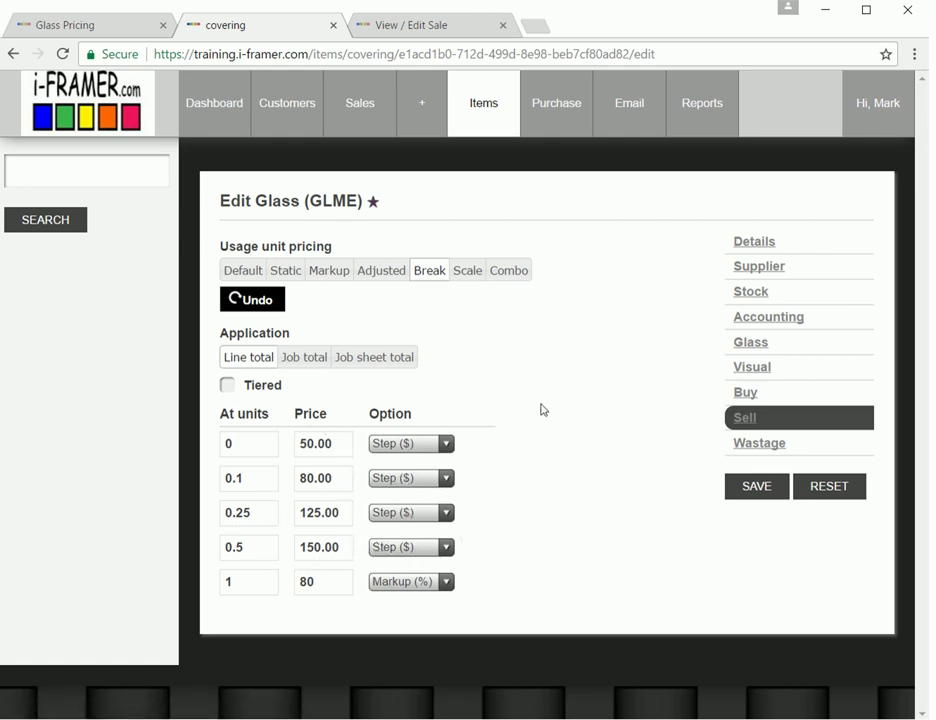
left_click(524, 277)
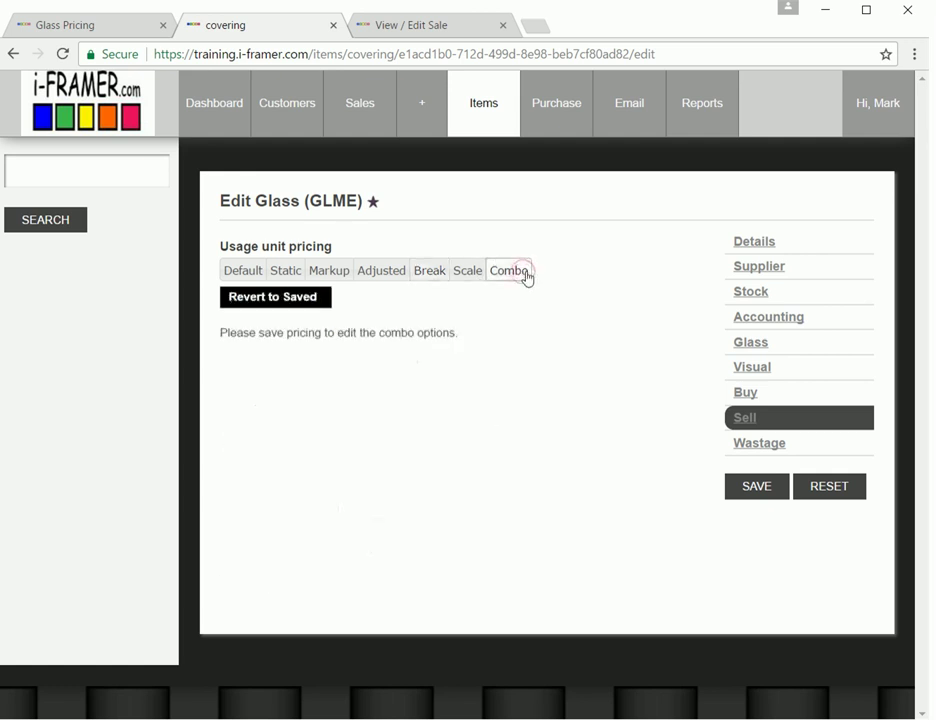
left_click(762, 500)
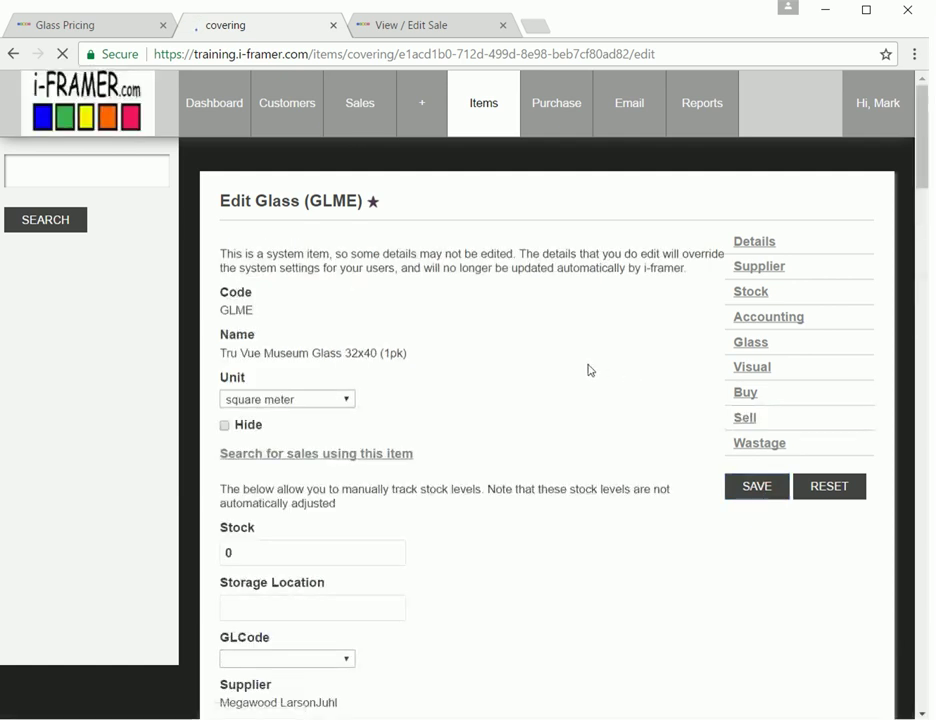
left_click(766, 416)
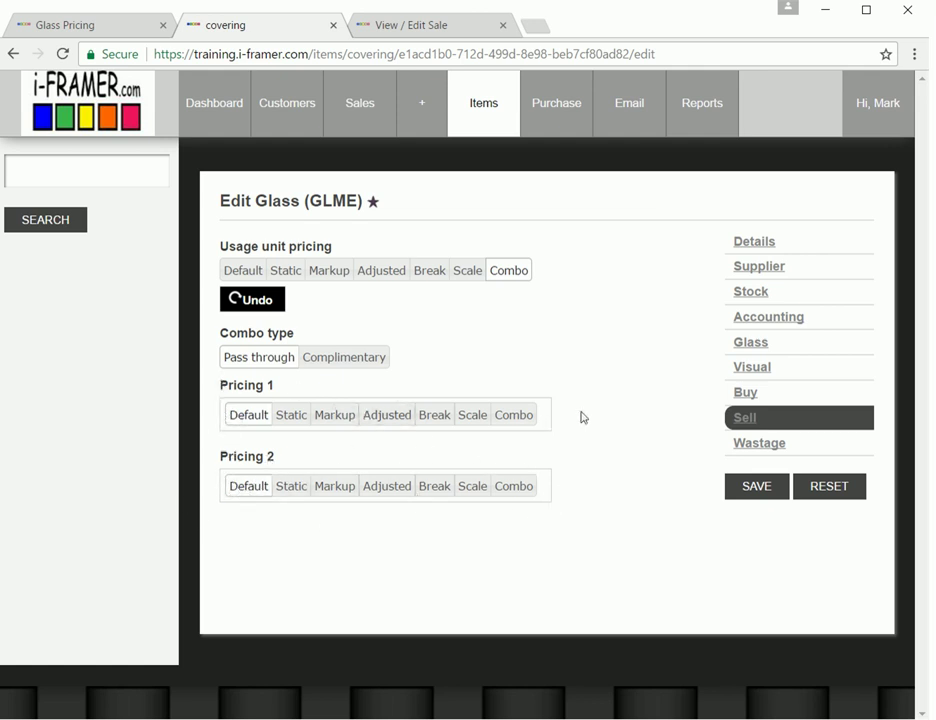
- Set the combo type to Complimentary and give Pricing 1 a Break row of Step ($) 20 at 0 units
left_click(361, 359)
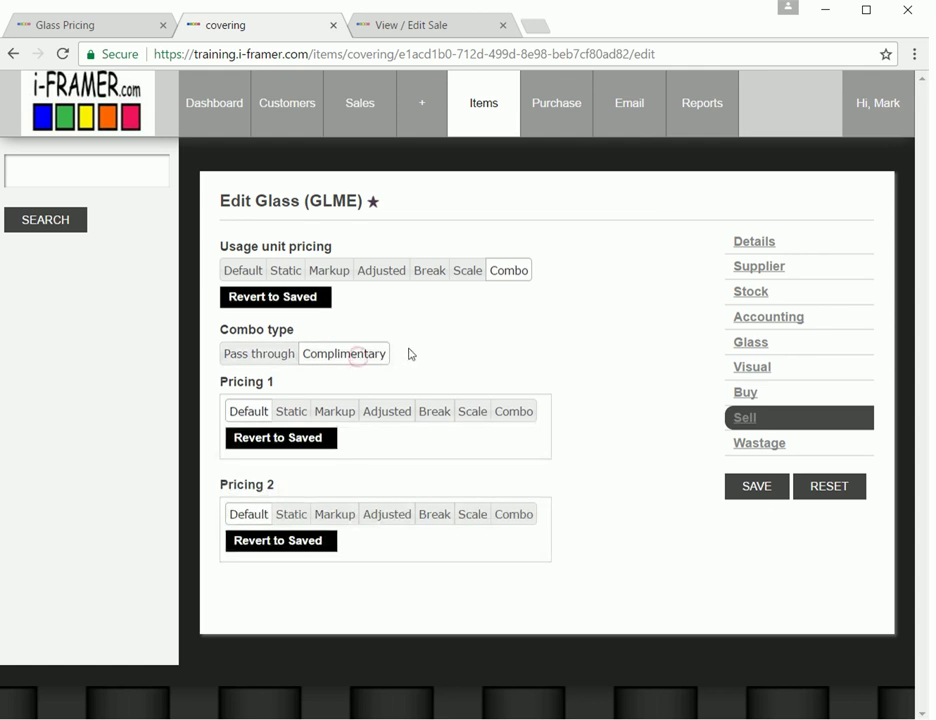
left_click(433, 418)
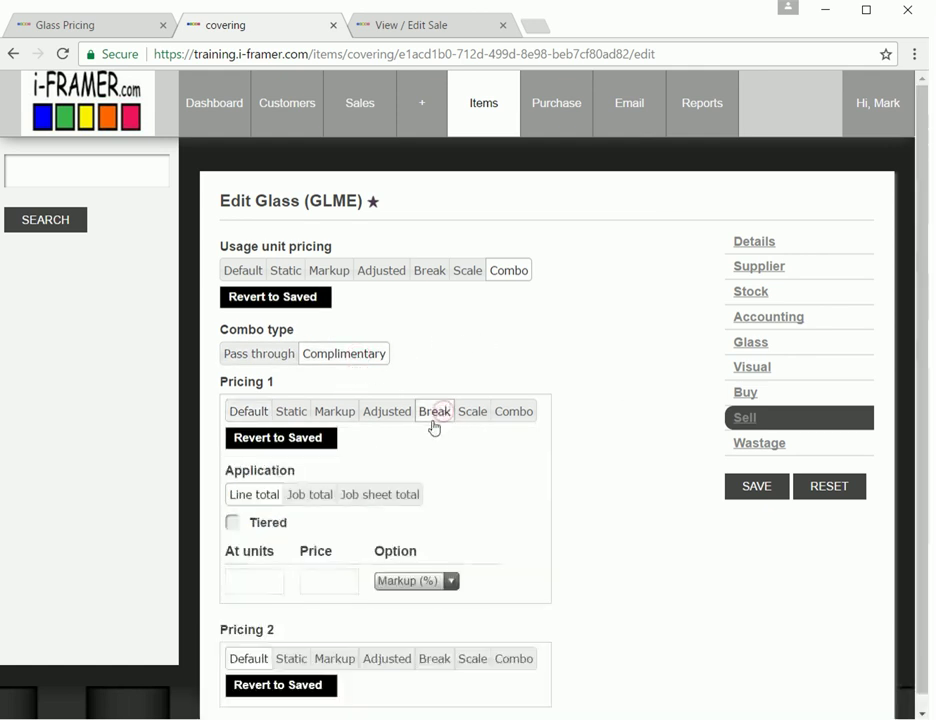
left_click(246, 581)
type("0")
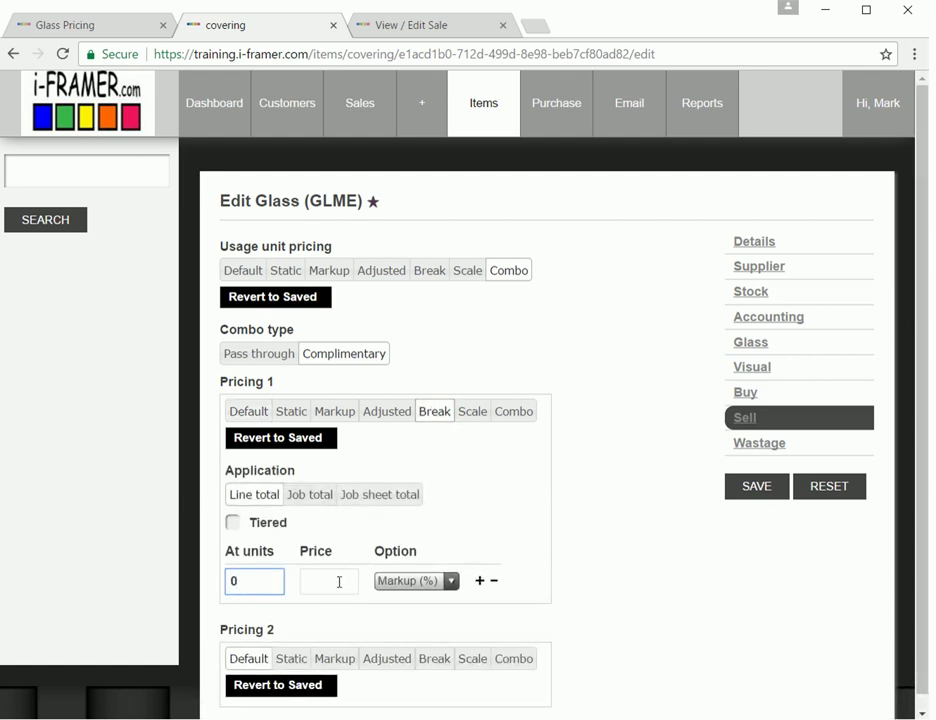
left_click(340, 582)
left_click(405, 584)
left_click(424, 638)
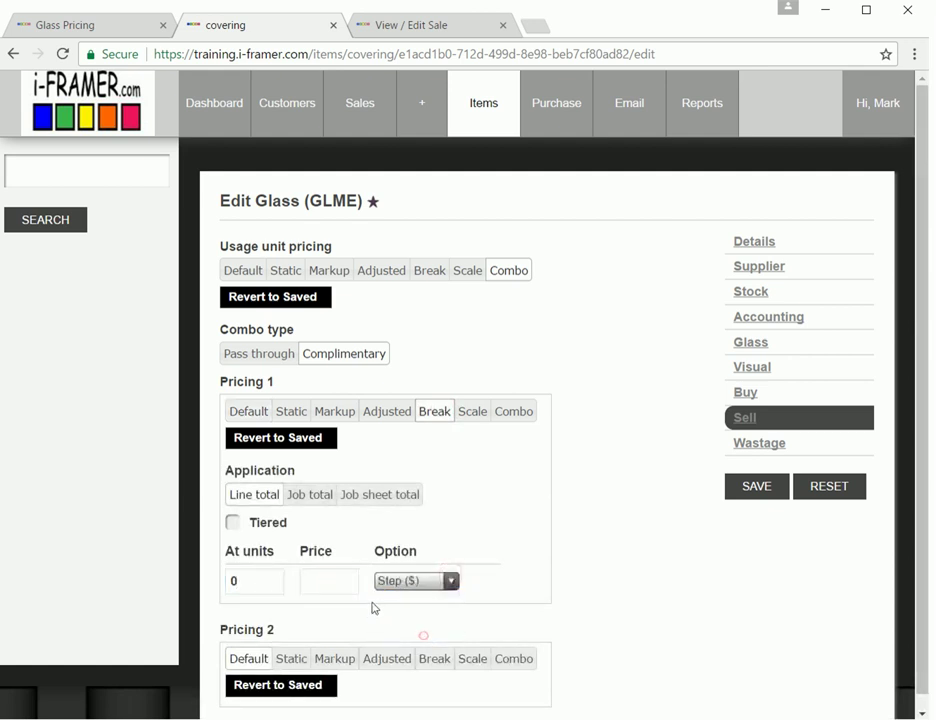
left_click(310, 582)
type("20")
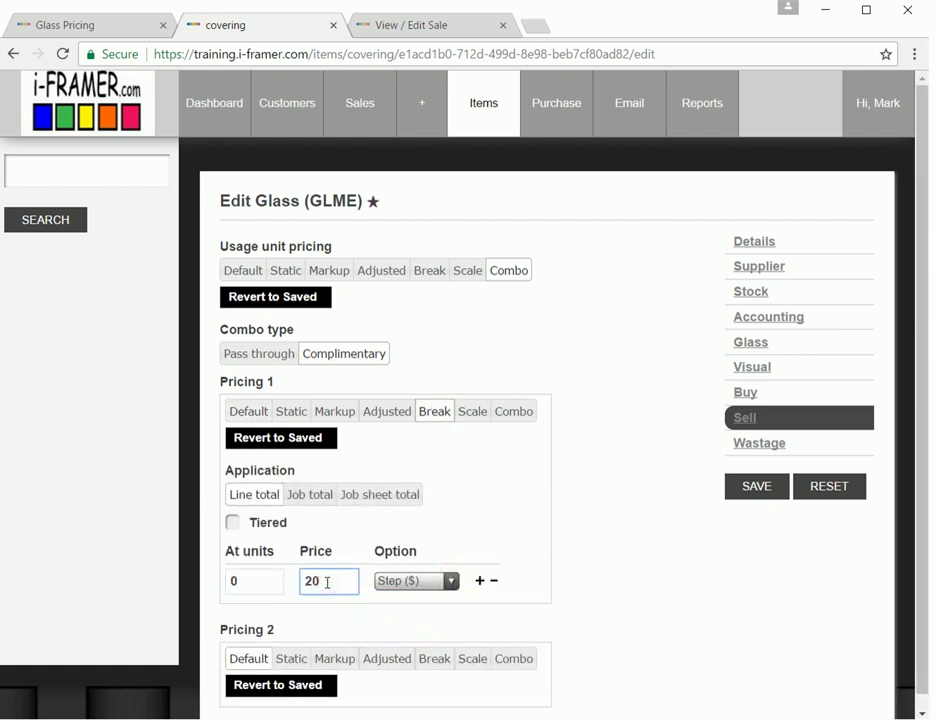
- Set Pricing 2 to a Markup of 80% and save the glass item
scroll(502, 522, "down", 1)
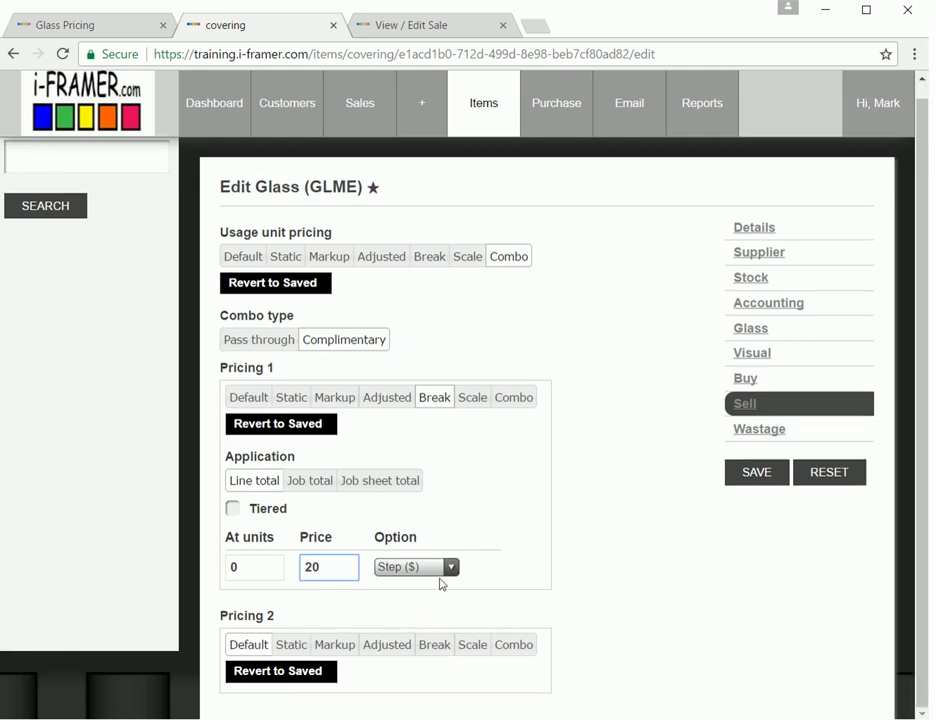
left_click(340, 645)
scroll(501, 606, "down", 1)
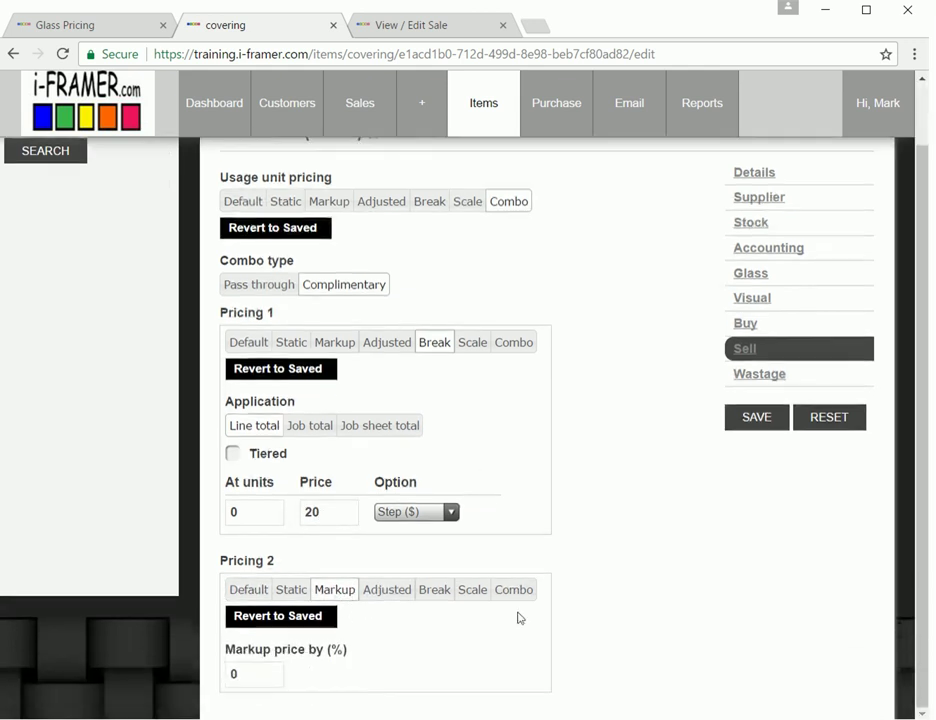
left_click_drag(251, 671, 226, 670)
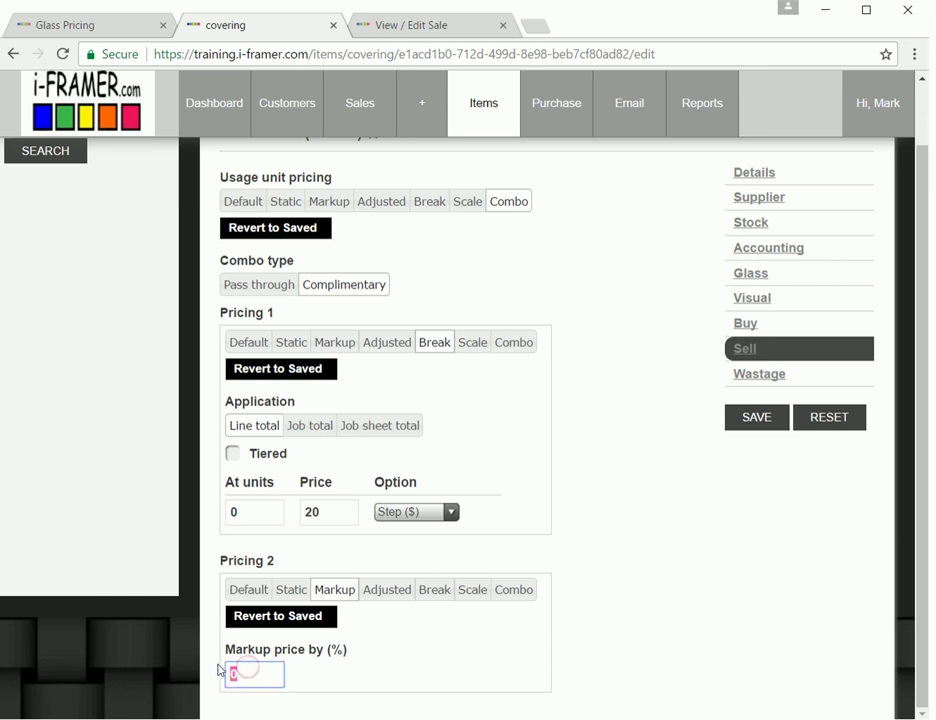
type("80")
left_click(757, 418)
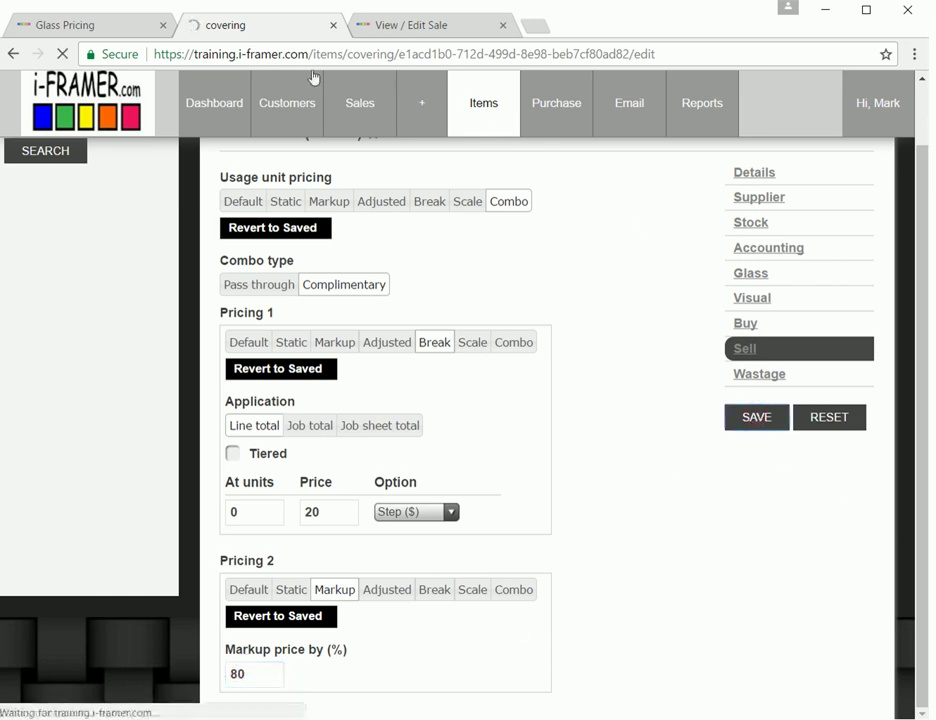
- Re-save the sale with the new combo pricing and display its price breakdown
left_click(405, 28)
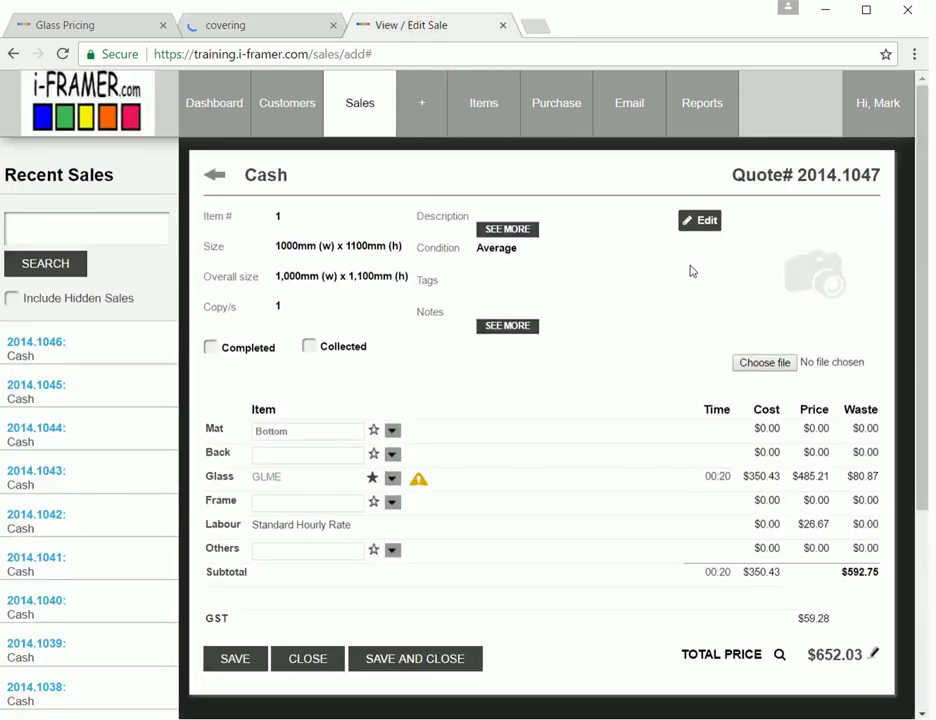
left_click(238, 659)
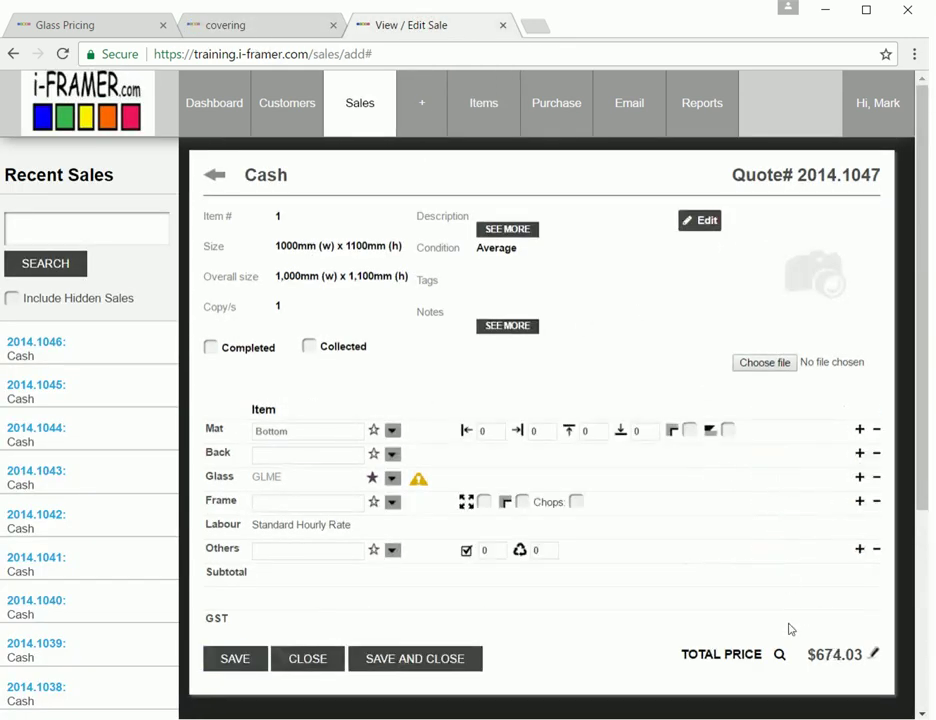
left_click(829, 656)
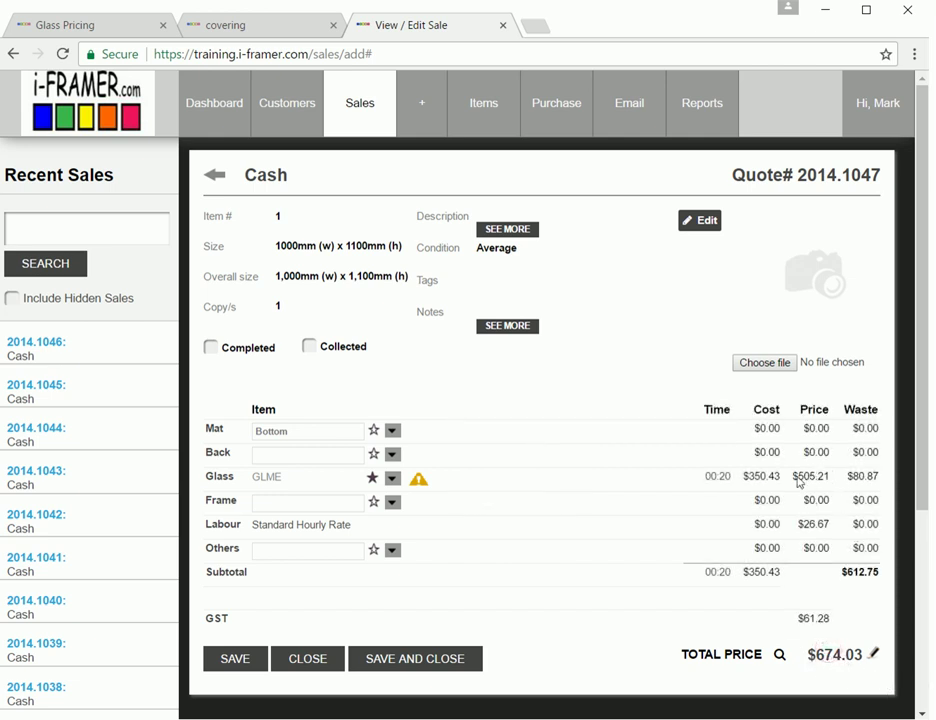
- Set the sale item's artwork size to 100 x 100 mm, save the sale and display its price breakdown
left_click(701, 221)
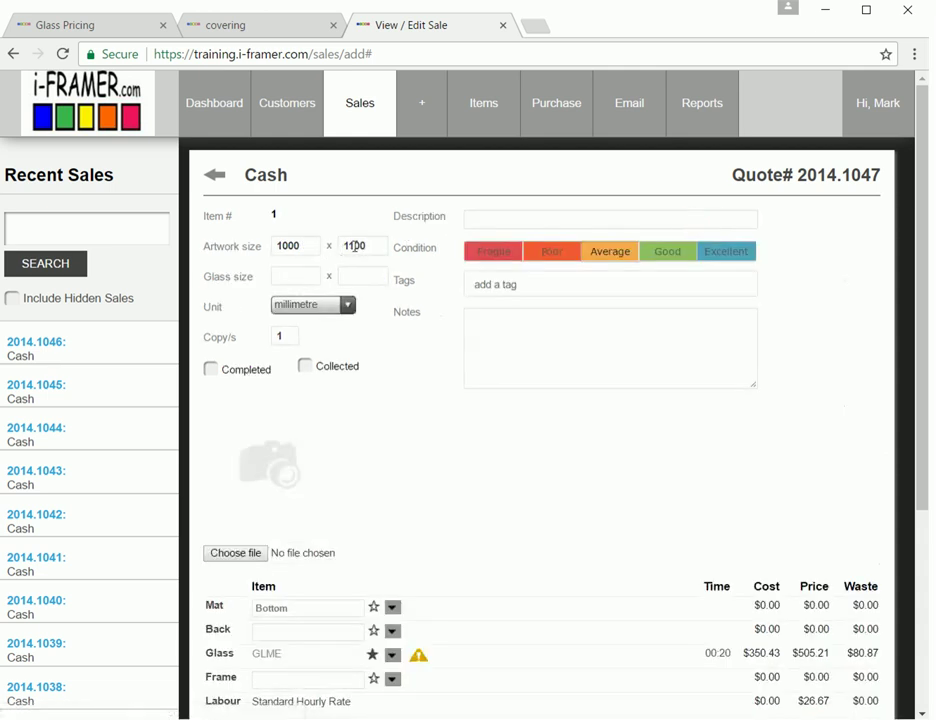
left_click(355, 246)
key("BackSpace")
left_click(286, 245)
key("BackSpace")
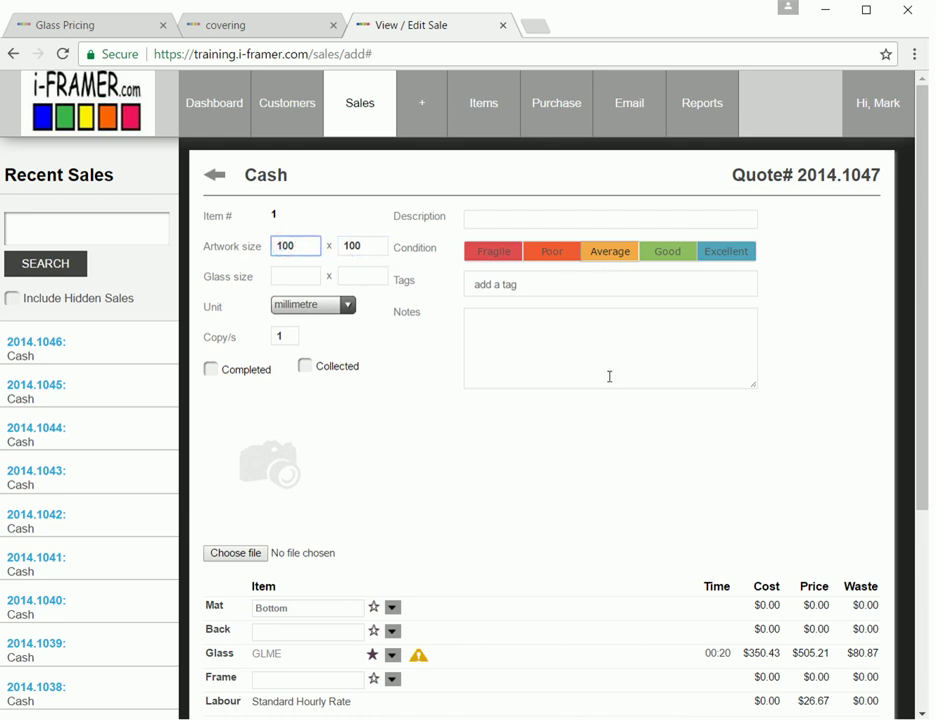
scroll(610, 377, "down", 3)
left_click(230, 578)
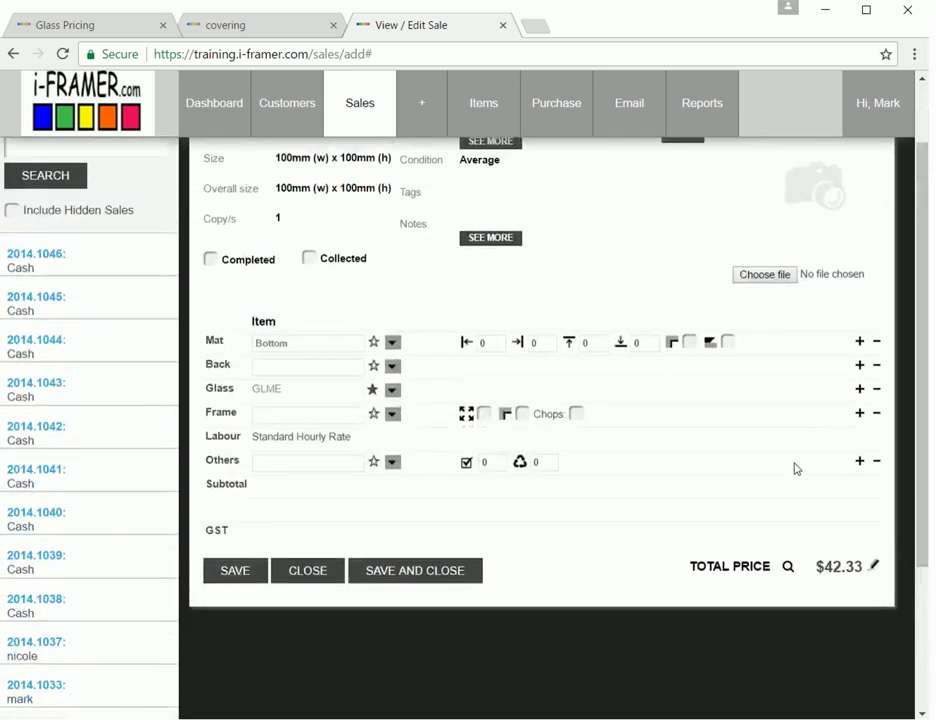
left_click(840, 568)
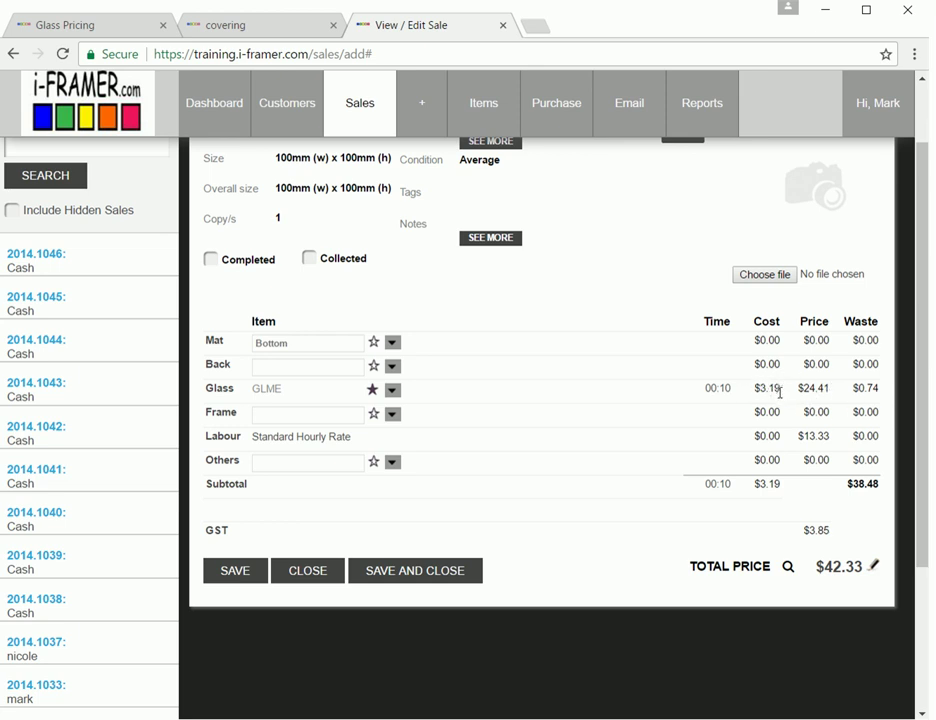
- Reopen the glass item's sell pricing and review the two parts of its combo setup
left_click(266, 25)
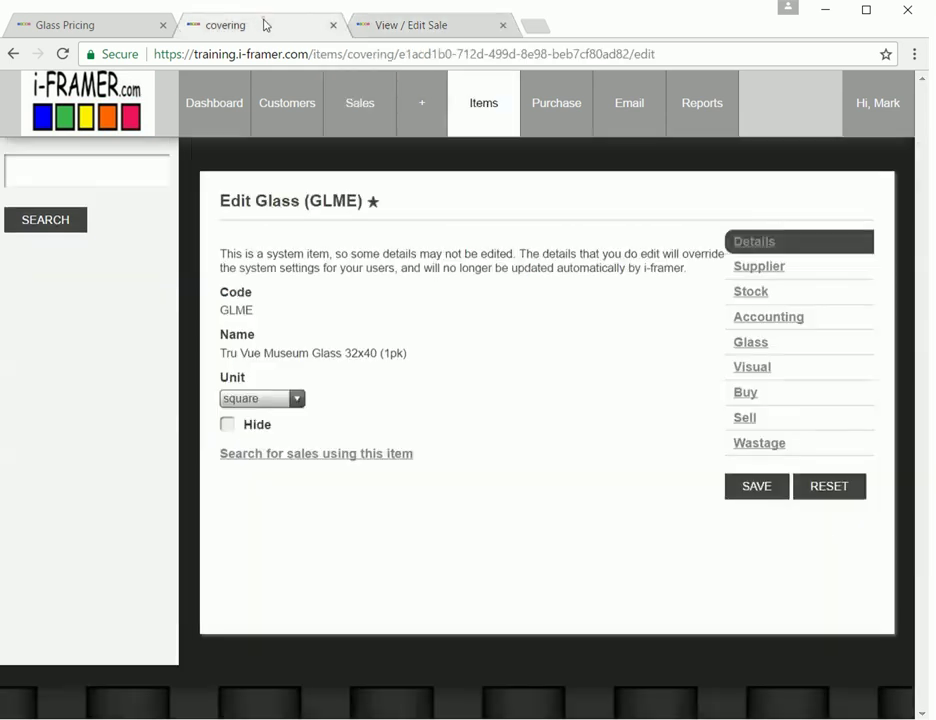
left_click(762, 418)
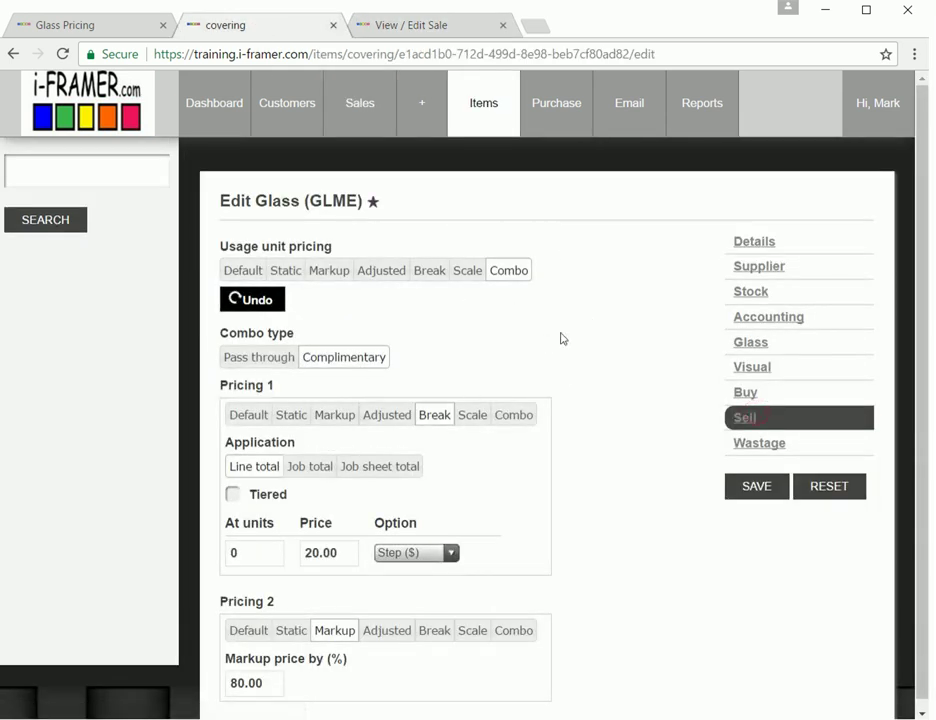
scroll(610, 362, "down", 1)
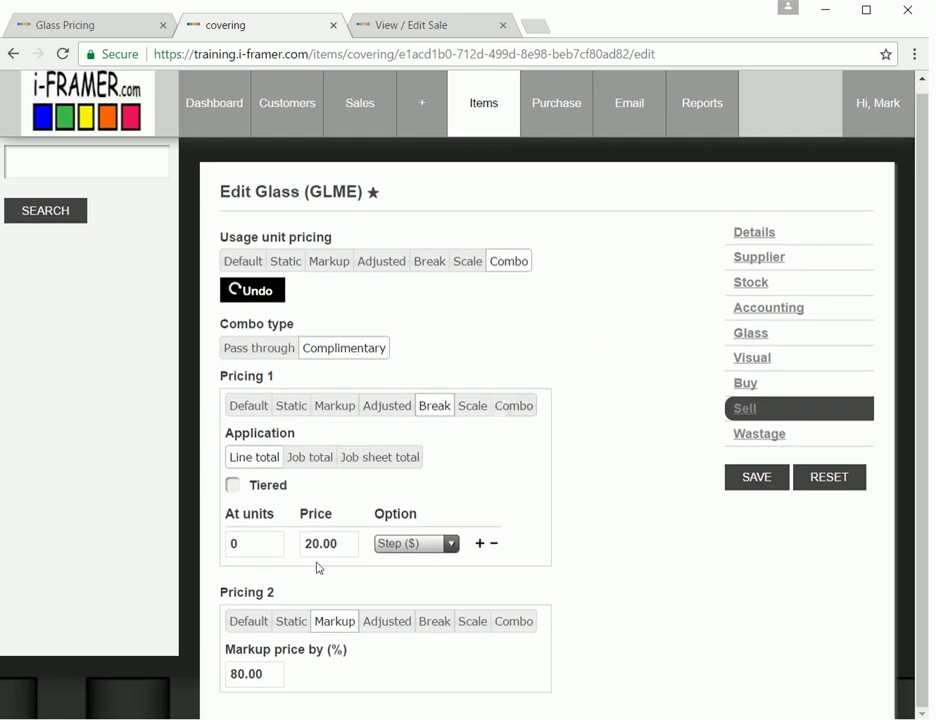